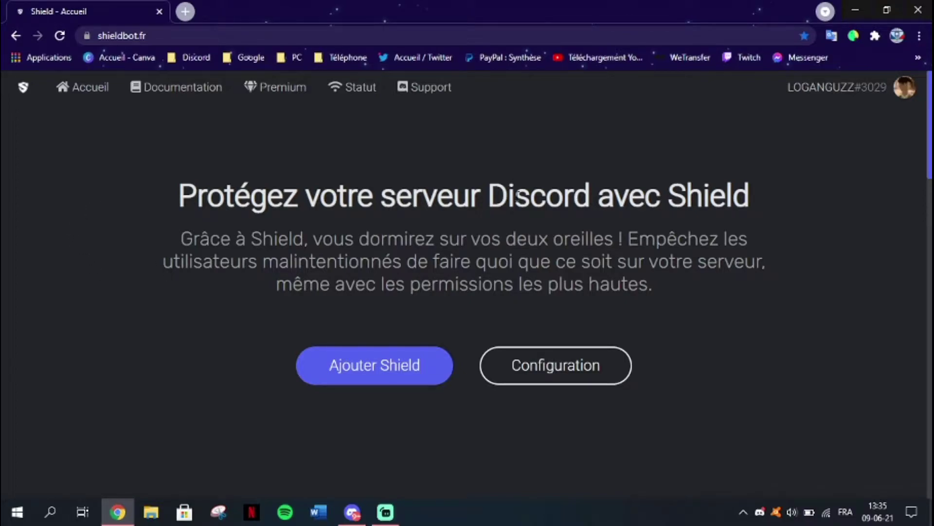
Look through the Shield home page's sections on automated protection, configuration, attack reports and support
scroll(146, 210, "down", 2)
scroll(141, 216, "down", 4)
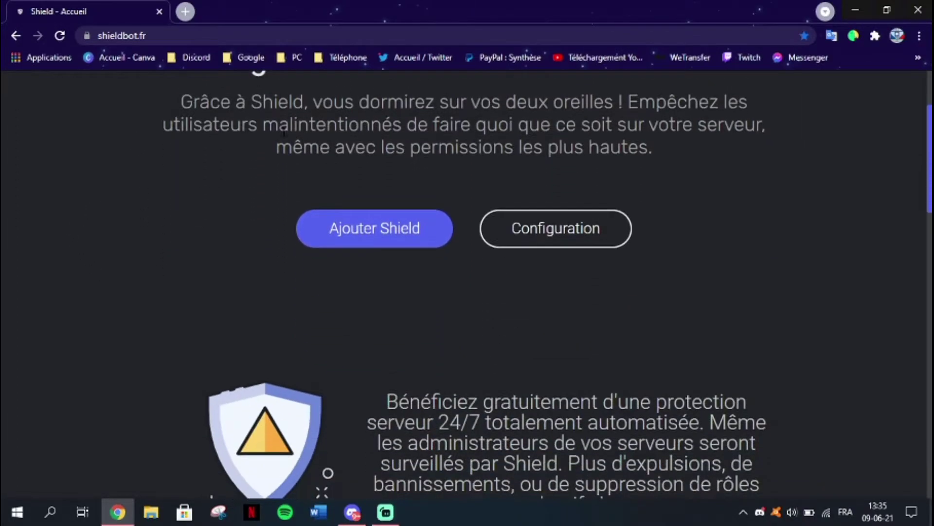
scroll(358, 245, "down", 1)
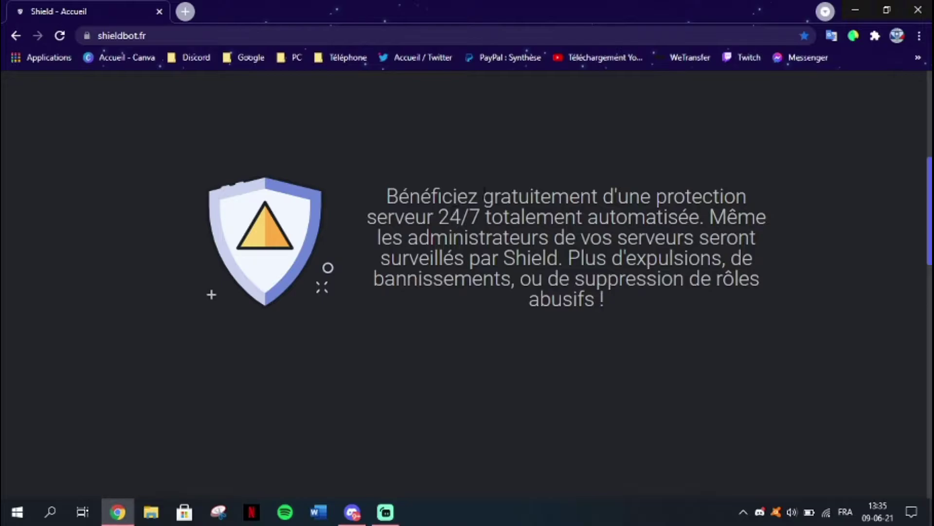
scroll(483, 204, "down", 5)
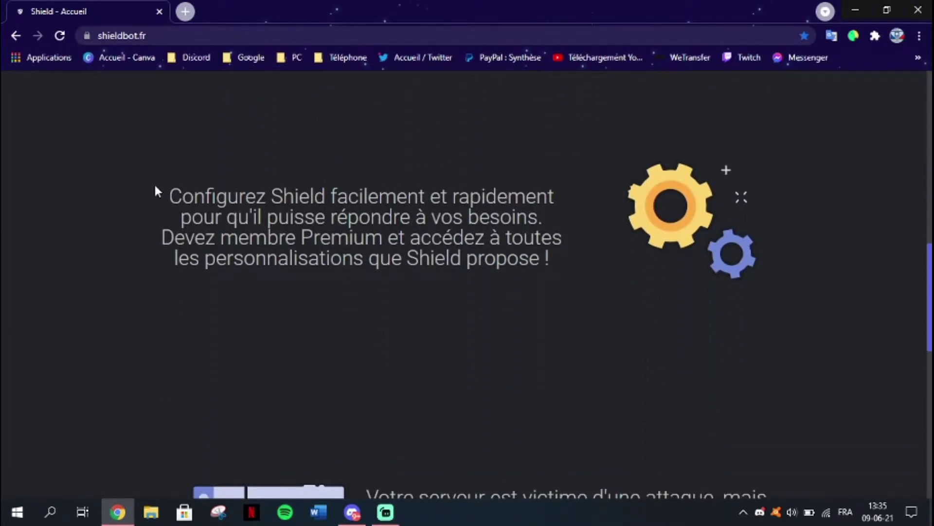
scroll(155, 188, "down", 2)
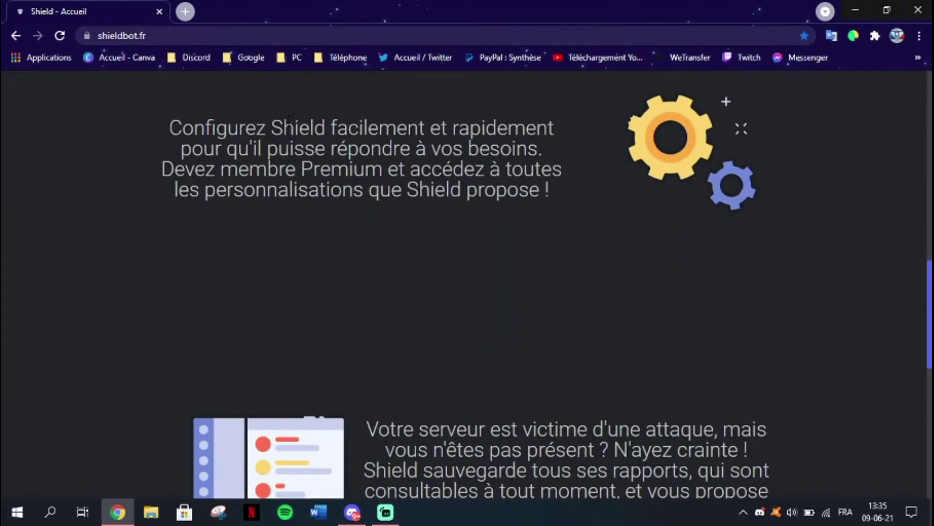
scroll(468, 282, "down", 1)
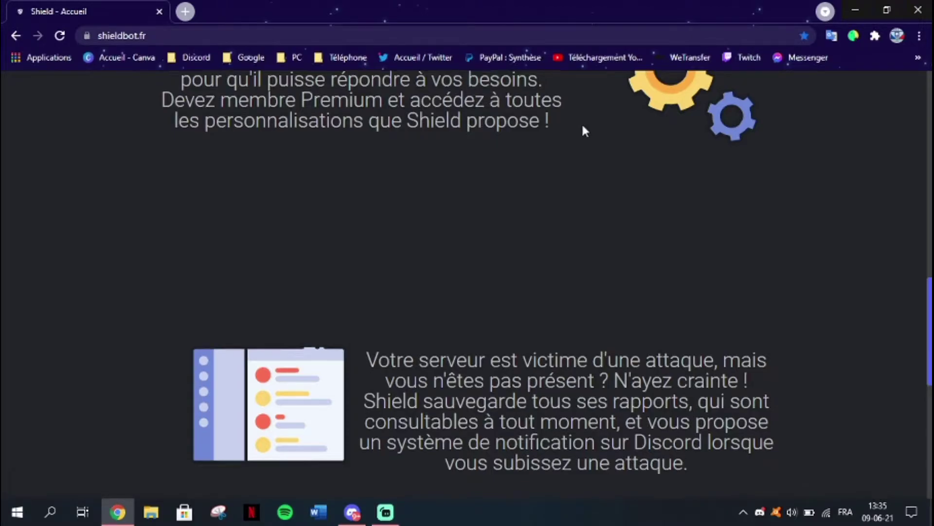
scroll(480, 156, "down", 3)
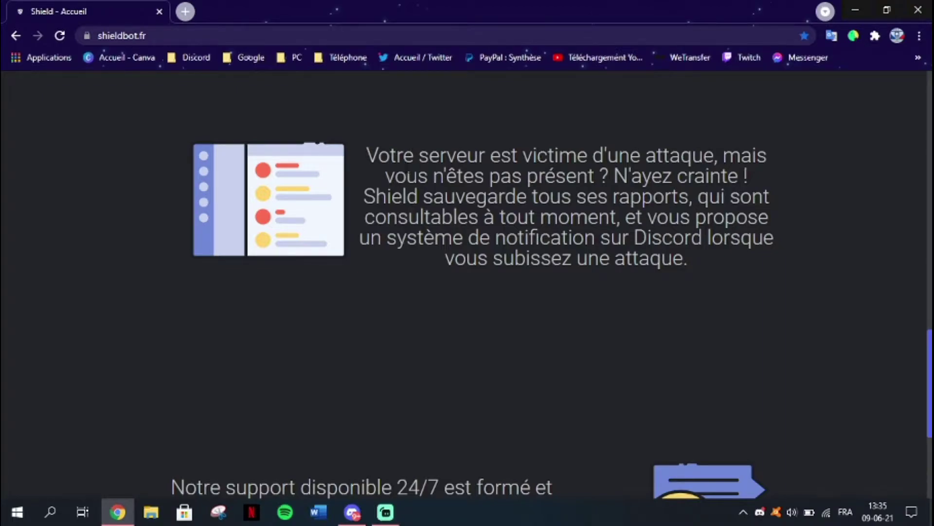
scroll(384, 155, "down", 2)
scroll(383, 155, "up", 1)
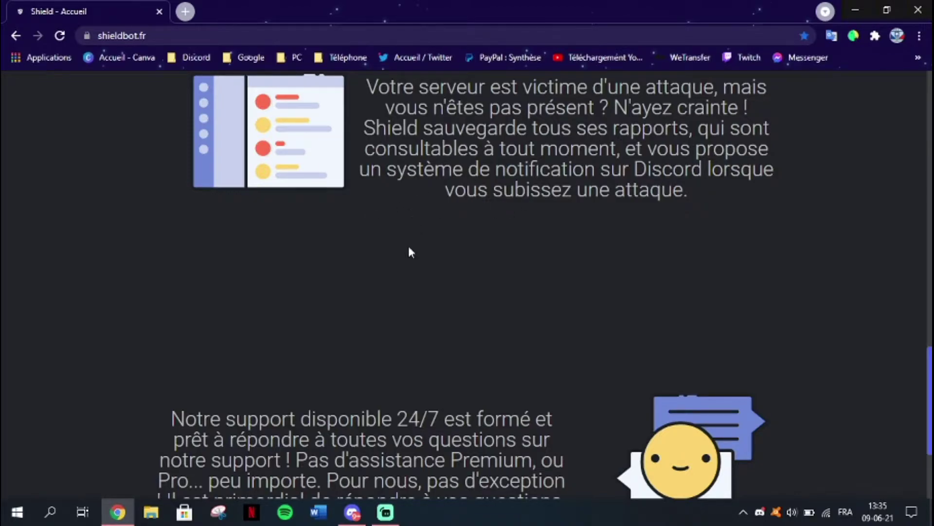
scroll(414, 245, "down", 2)
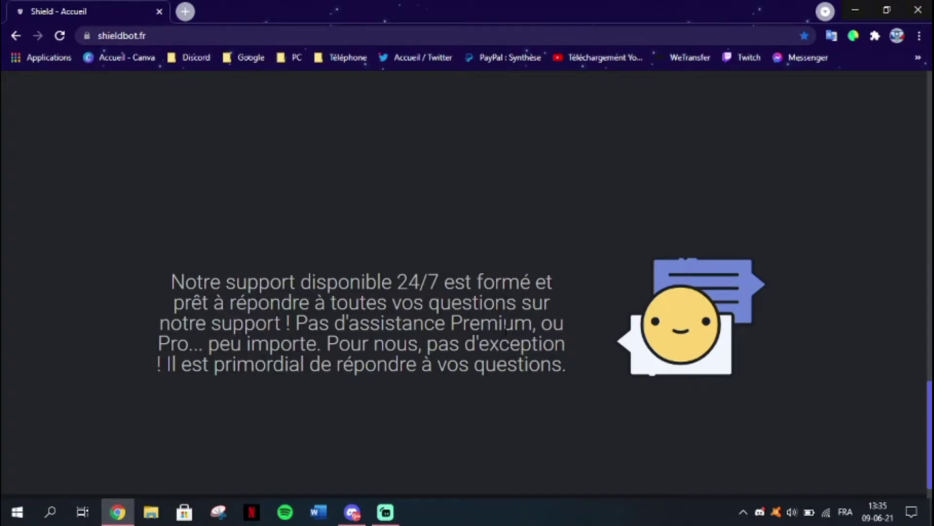
scroll(593, 312, "up", 20)
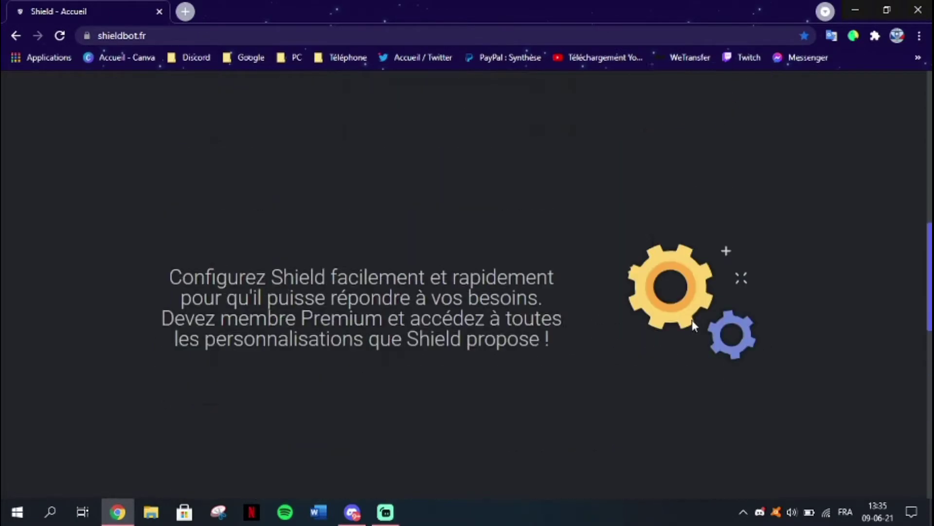
scroll(755, 305, "down", 5)
scroll(730, 316, "up", 5)
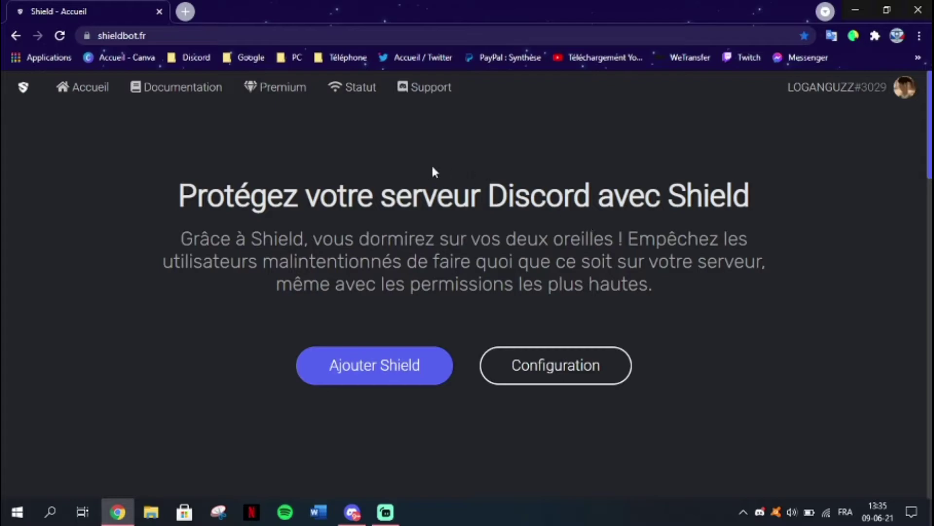
Start adding the Shield bot to serveur test bot, review the requested Administrateur permission, and close the authorization page without authorizing
left_click(374, 366)
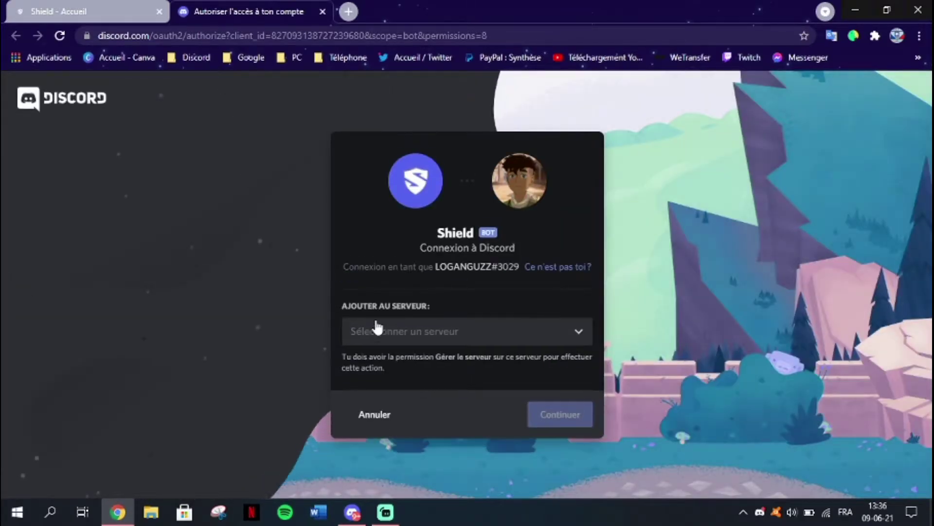
left_click(377, 328)
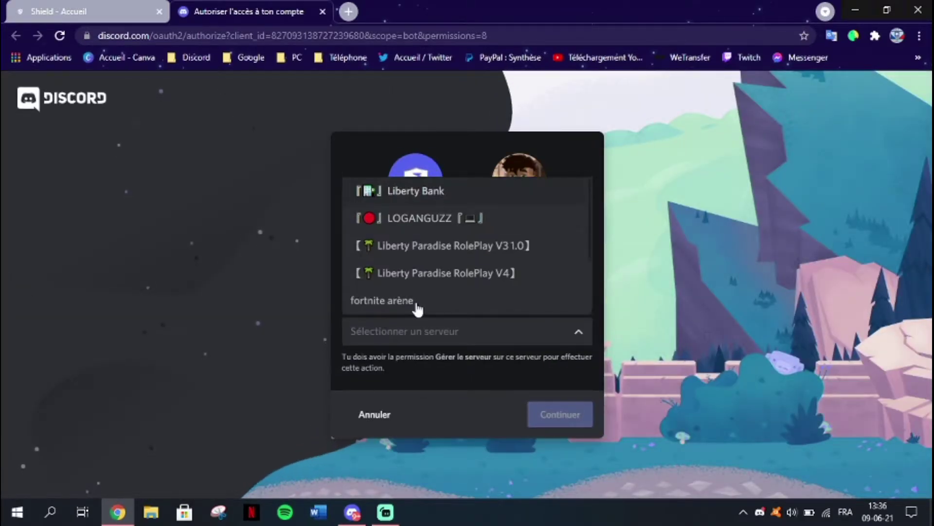
left_click(413, 333)
left_click(440, 331)
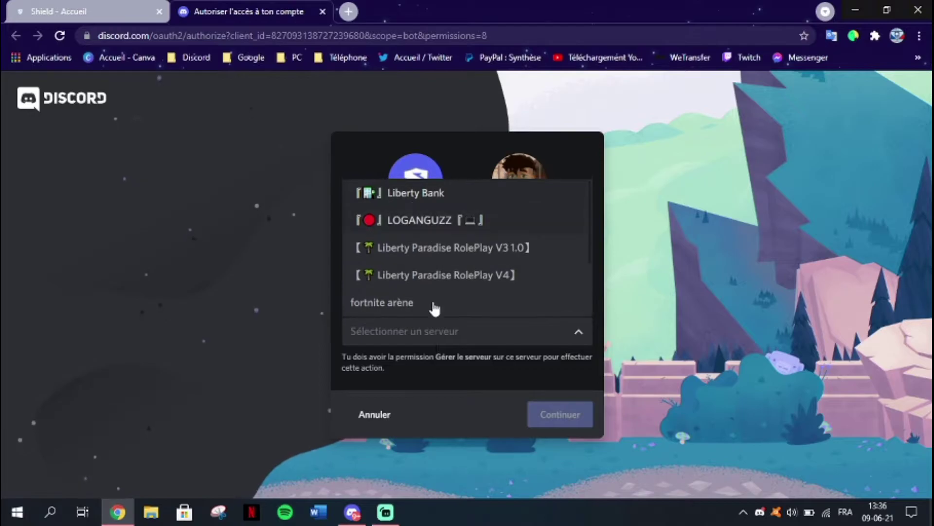
scroll(418, 292, "down", 3)
left_click(446, 307)
left_click(542, 407)
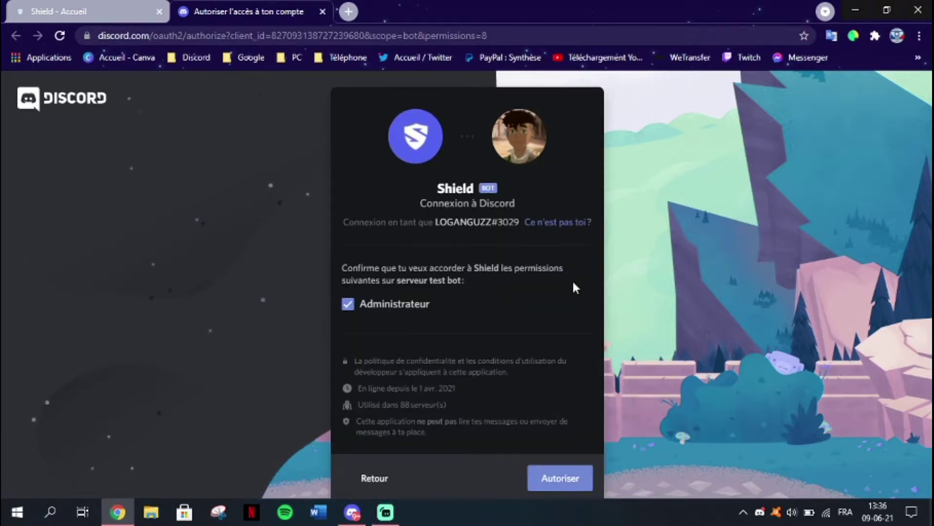
scroll(374, 295, "down", 1)
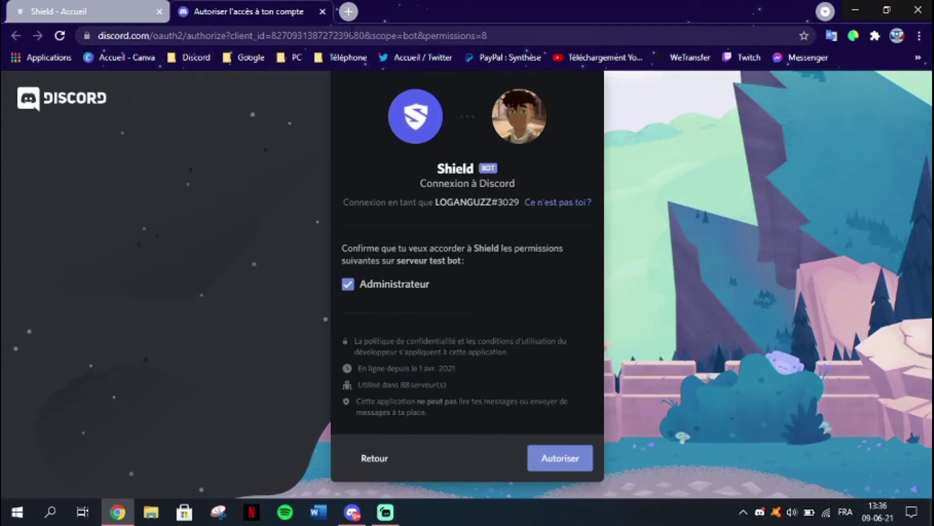
left_click(323, 11)
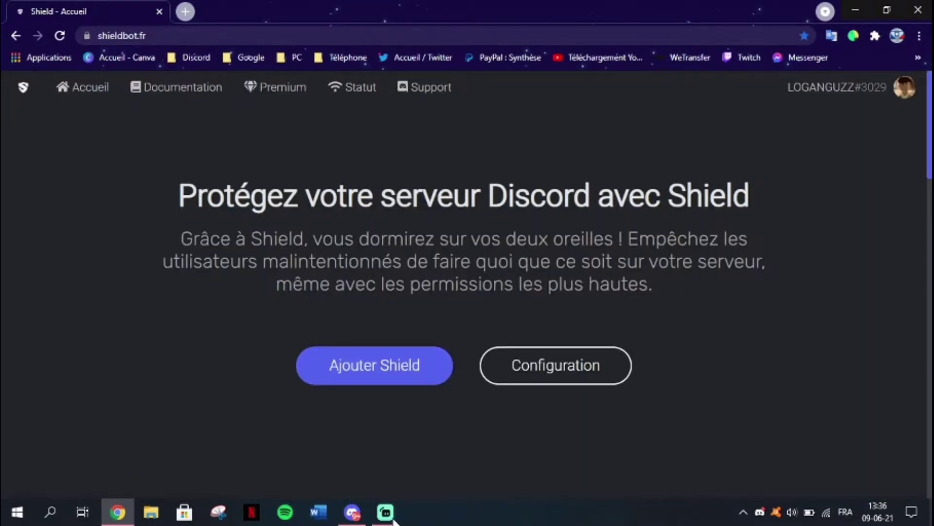
Switch to Discord and check the Shield bot's profile and roles in serveur test bot
left_click(353, 513)
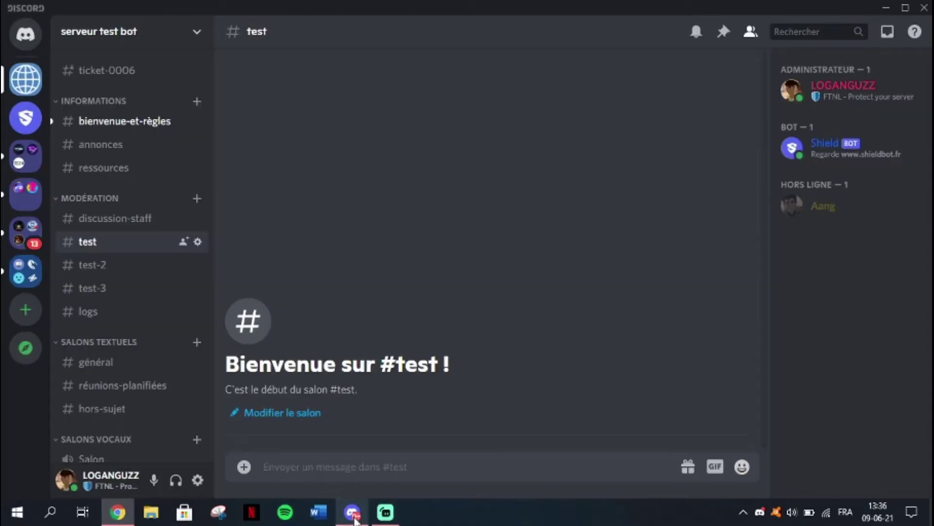
left_click(801, 142)
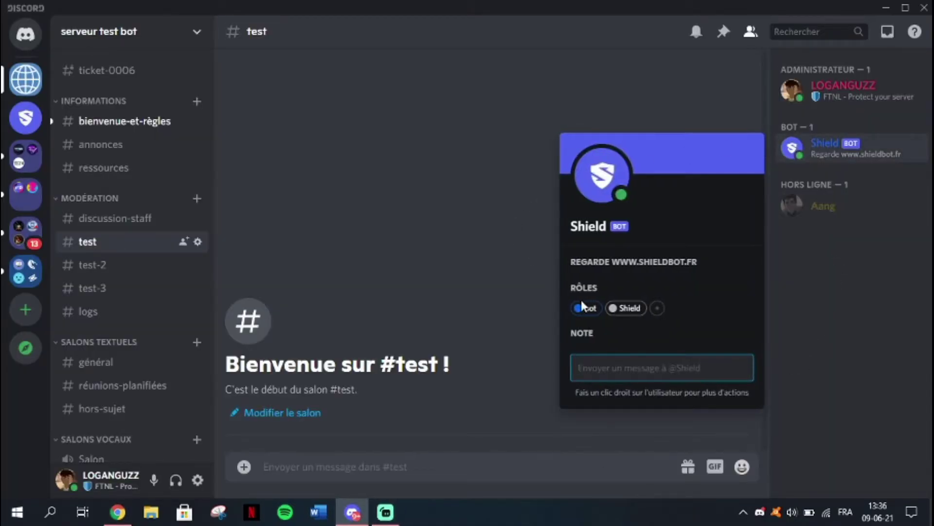
left_click(493, 271)
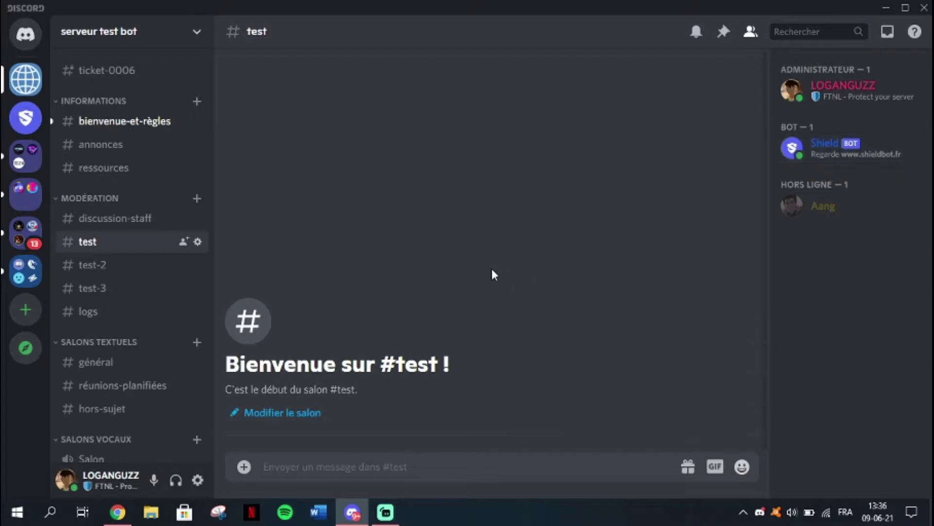
Move the Shield role above Administrateur in the role order of serveur test bot and save the server settings
left_click(197, 34)
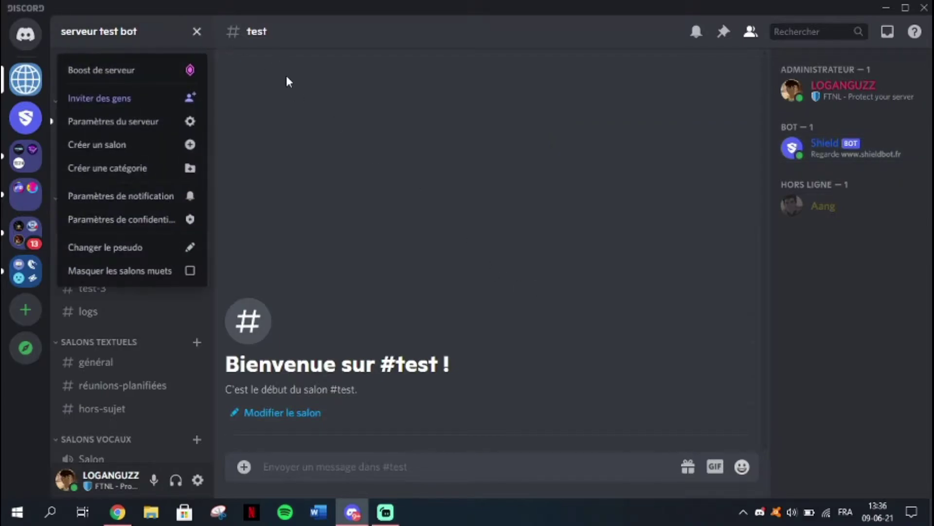
left_click(162, 130)
left_click(187, 105)
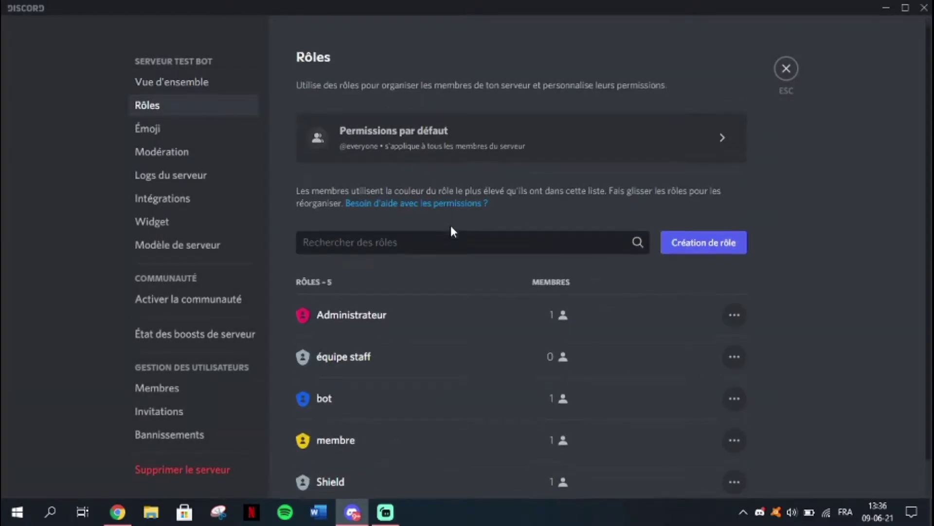
scroll(429, 273, "down", 2)
left_click_drag(288, 442, 300, 256)
left_click(643, 479)
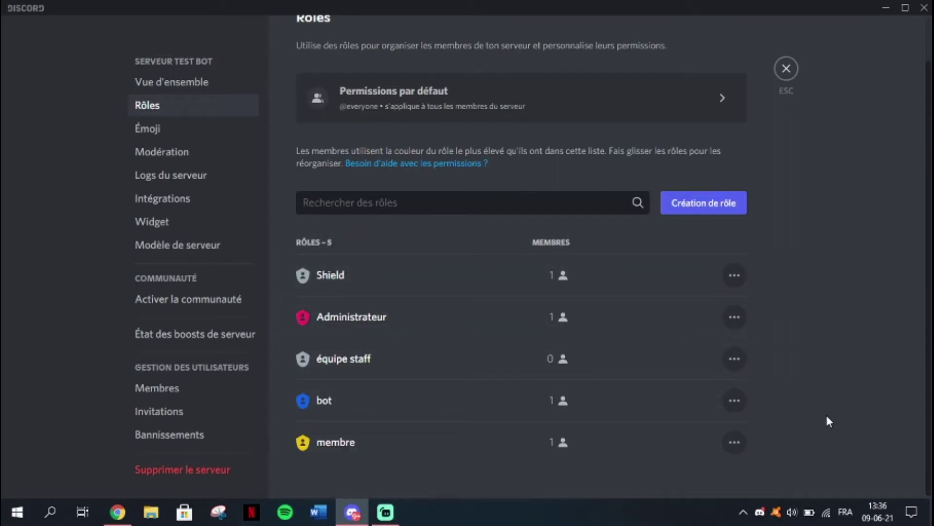
left_click(784, 71)
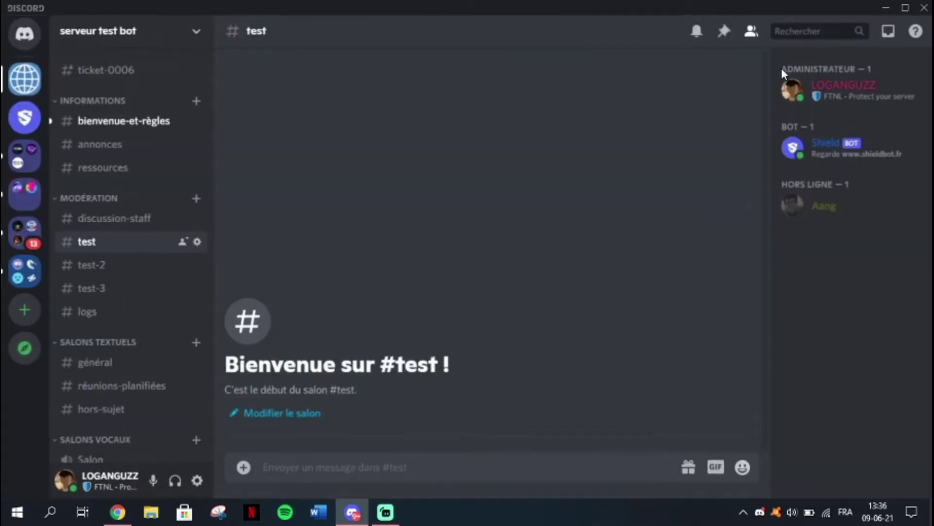
Return to the Shield website in Chrome and open the dashboard of serveur test bot from the account's server list
left_click(118, 513)
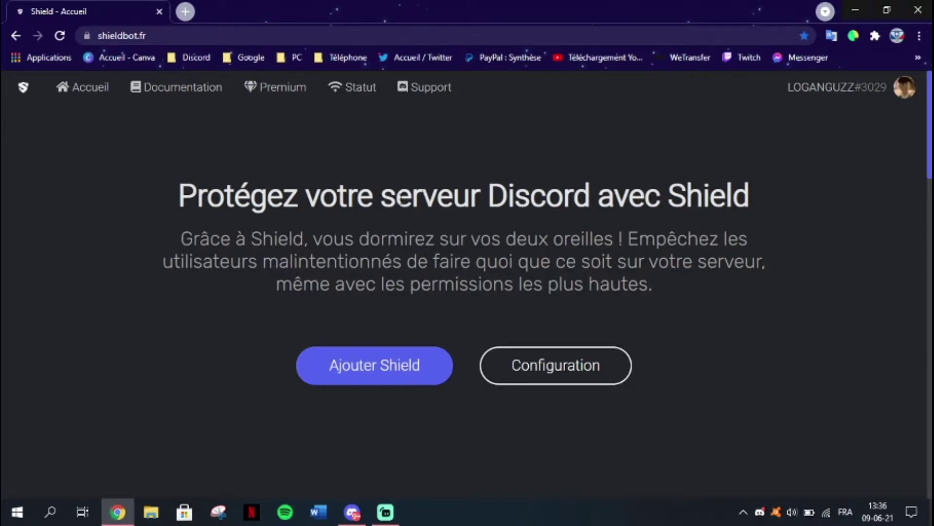
left_click(836, 87)
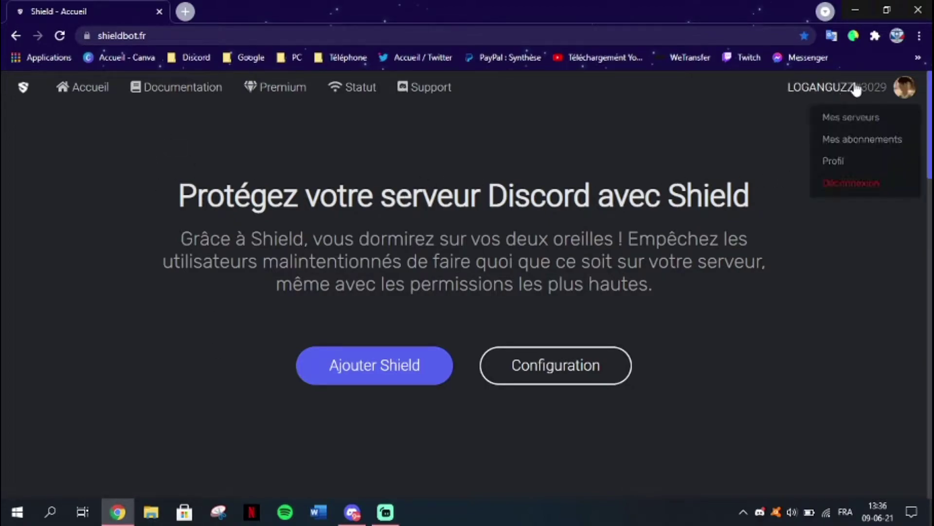
left_click(850, 121)
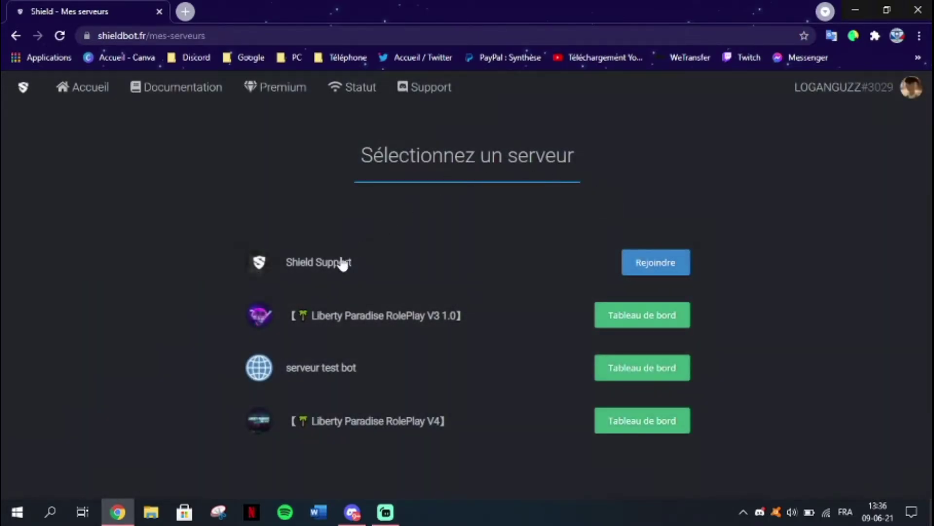
left_click(604, 375)
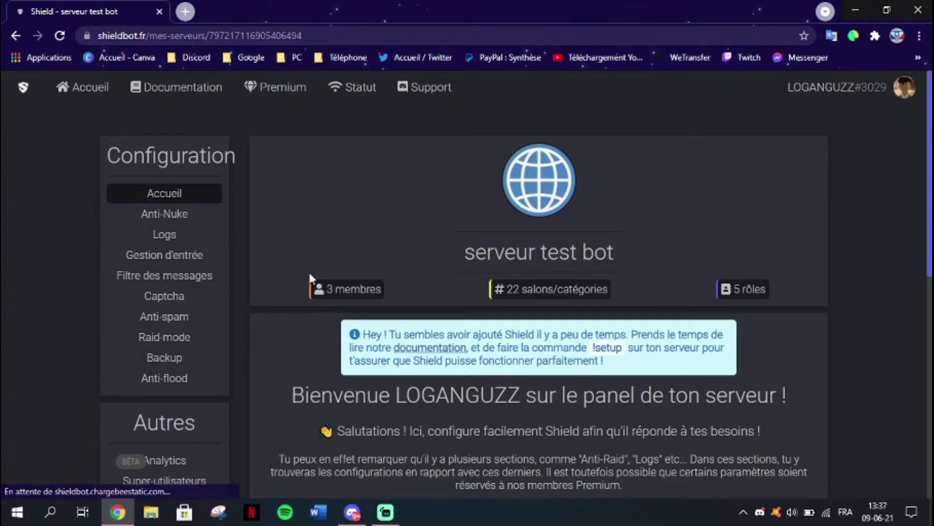
Review the dashboard's general settings for the bot prefix, administrator dashboard access and moderation roles
scroll(308, 271, "down", 1)
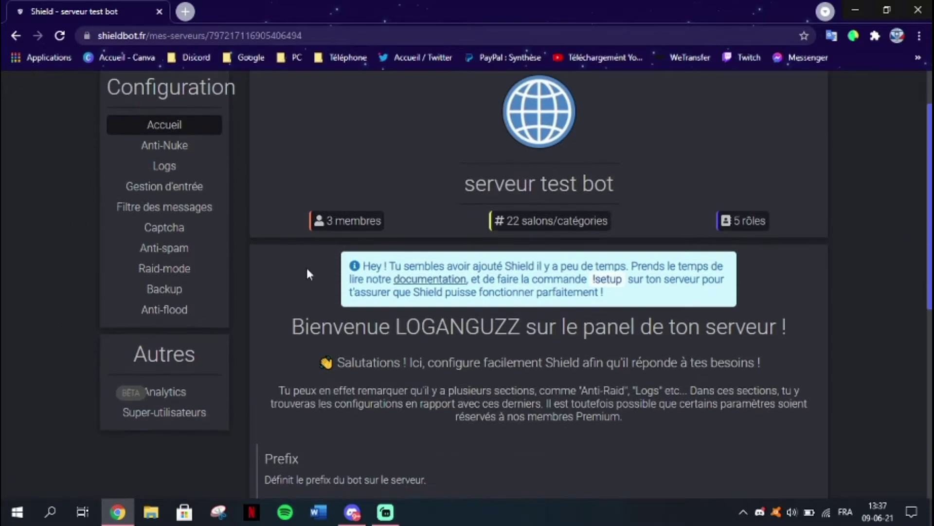
scroll(286, 299, "down", 1)
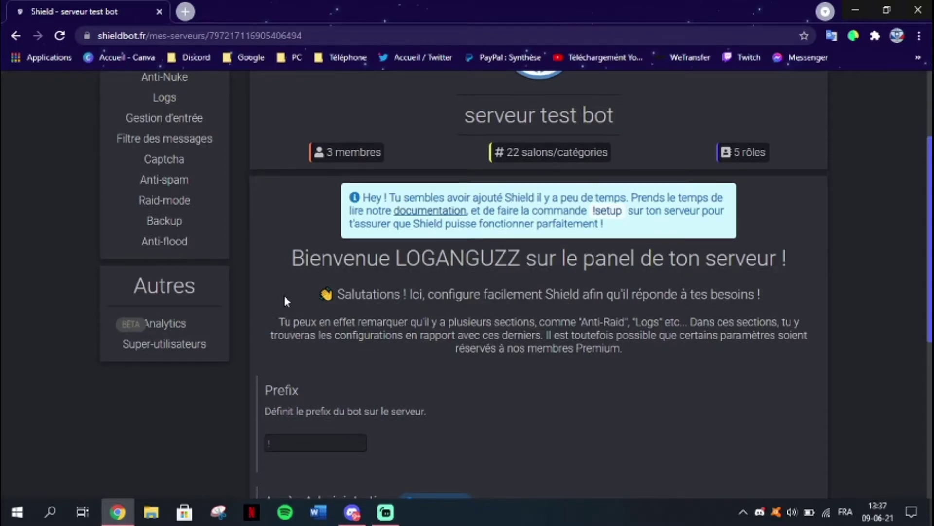
scroll(268, 319, "down", 2)
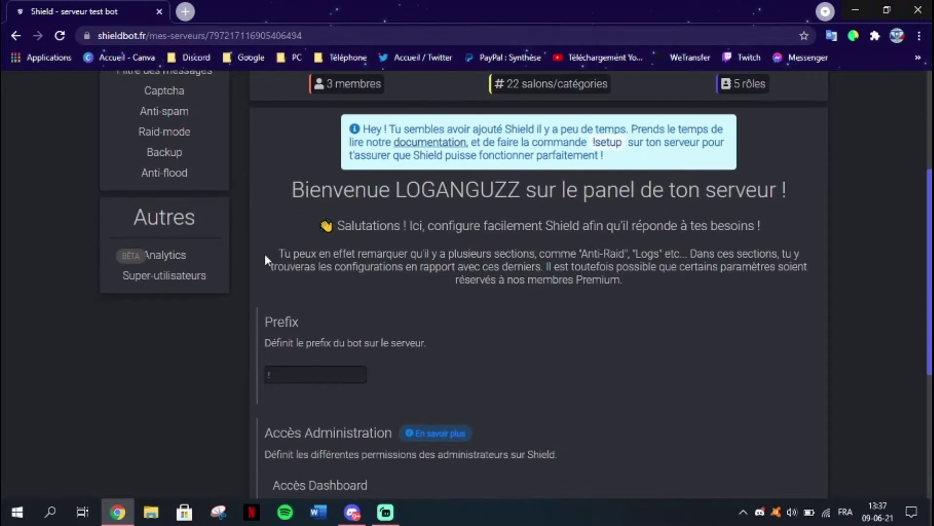
scroll(209, 135, "up", 2)
scroll(283, 227, "down", 2)
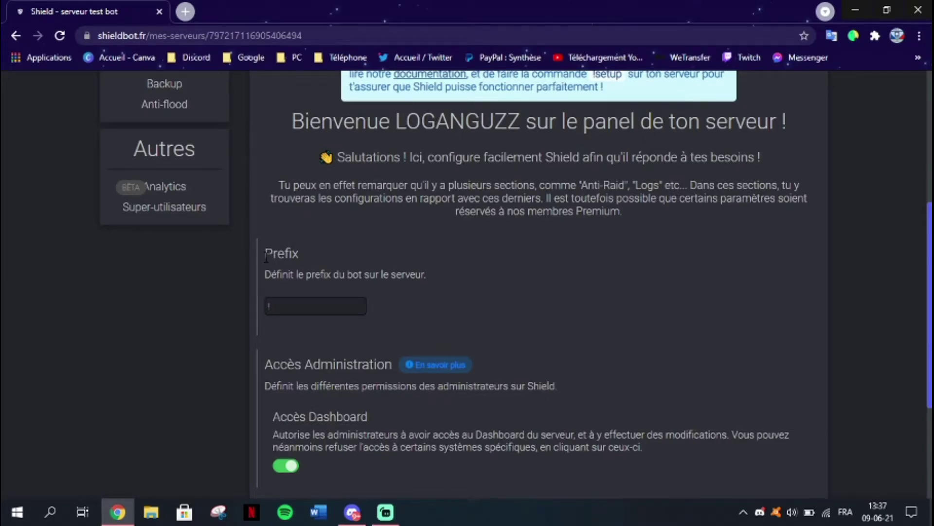
scroll(436, 264, "down", 1)
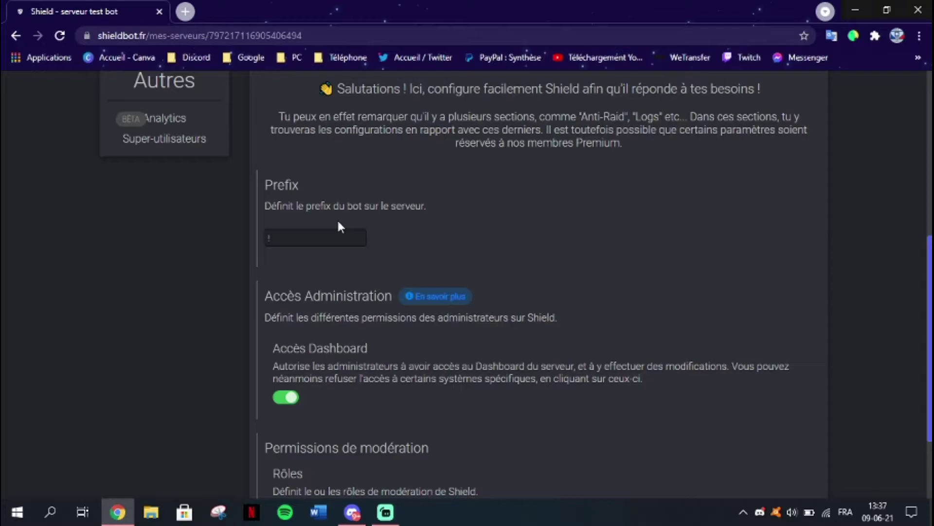
scroll(327, 249, "down", 1)
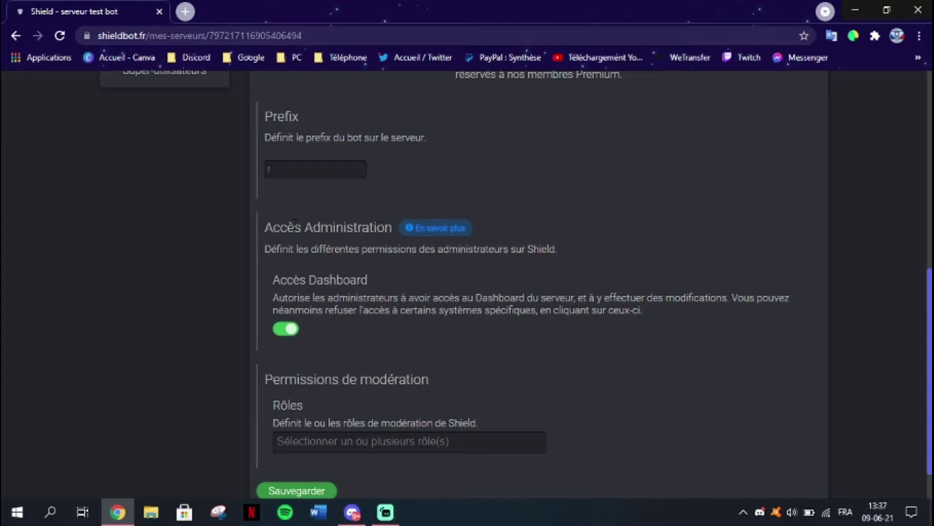
scroll(316, 223, "down", 1)
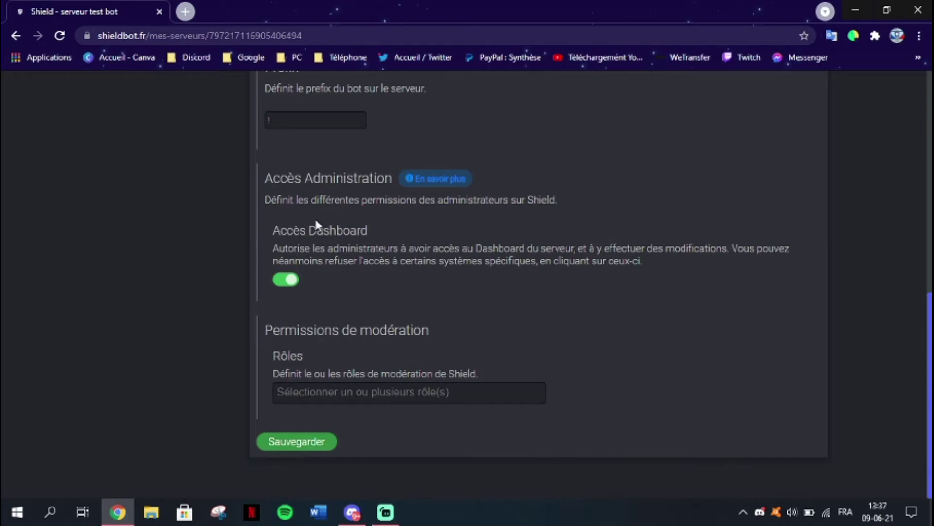
scroll(313, 222, "up", 4)
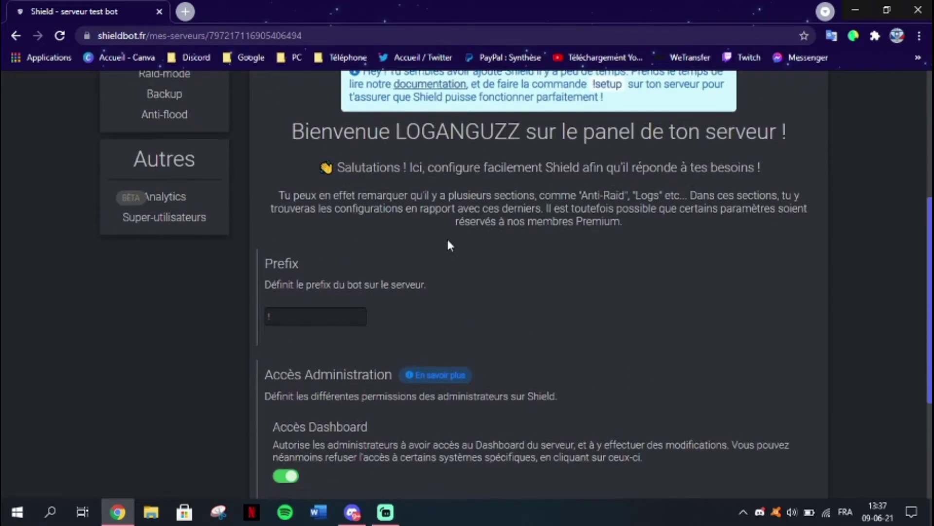
Examine the Accès Dashboard option and the role selection under Permissions de modération
scroll(447, 238, "down", 4)
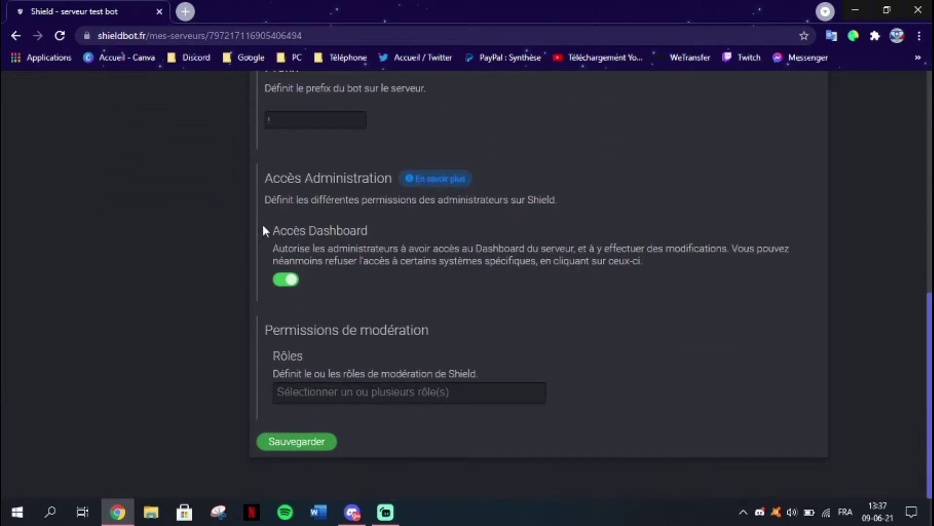
left_click_drag(262, 229, 652, 238)
left_click(601, 231)
left_click_drag(264, 364, 557, 382)
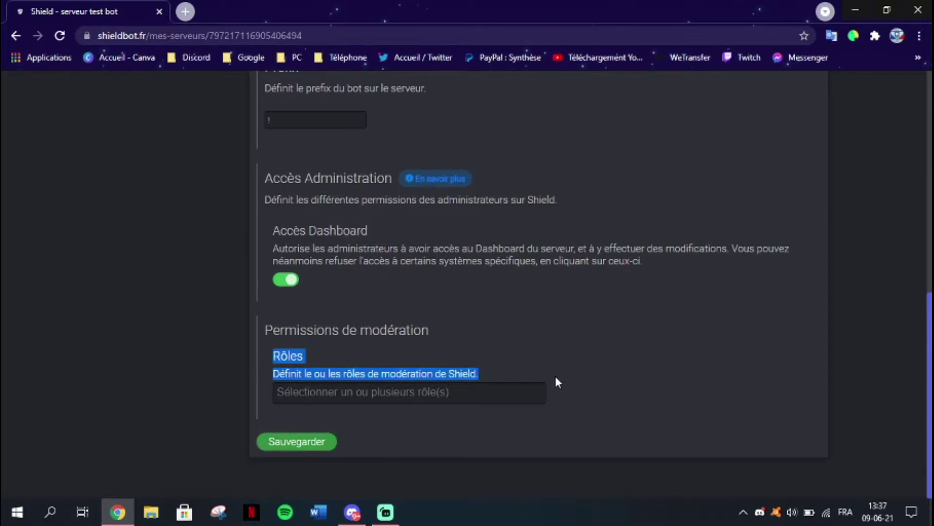
left_click(552, 290)
Open the Anti-Nuke settings and examine the system's state and the administrators' configuration access option
scroll(557, 297, "up", 10)
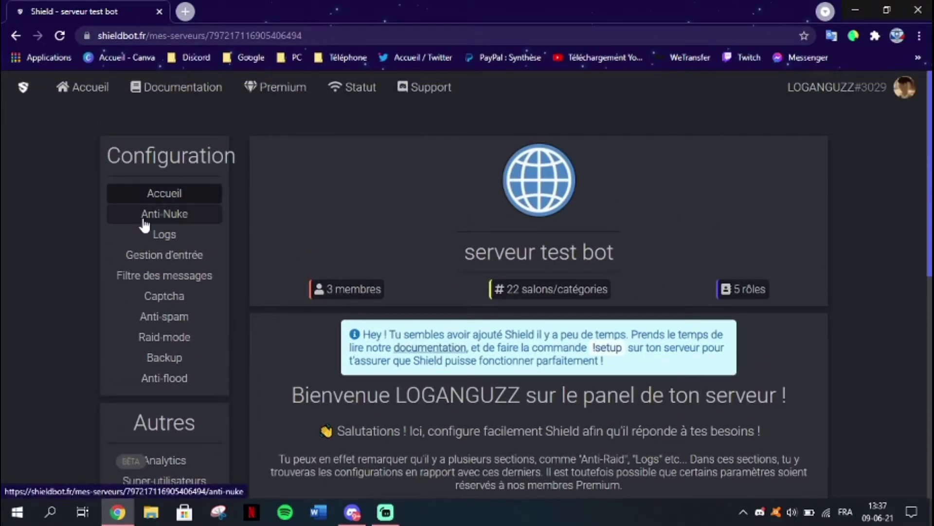
left_click(144, 222)
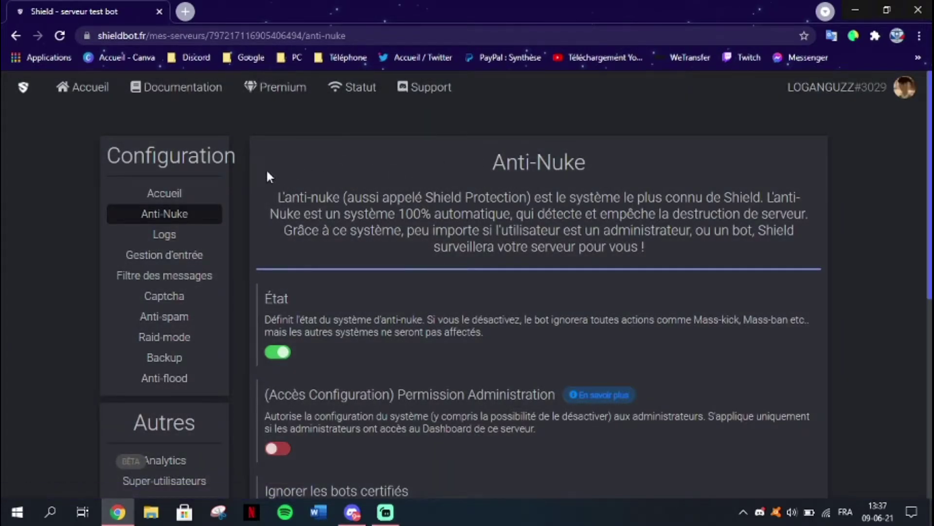
scroll(253, 192, "down", 3)
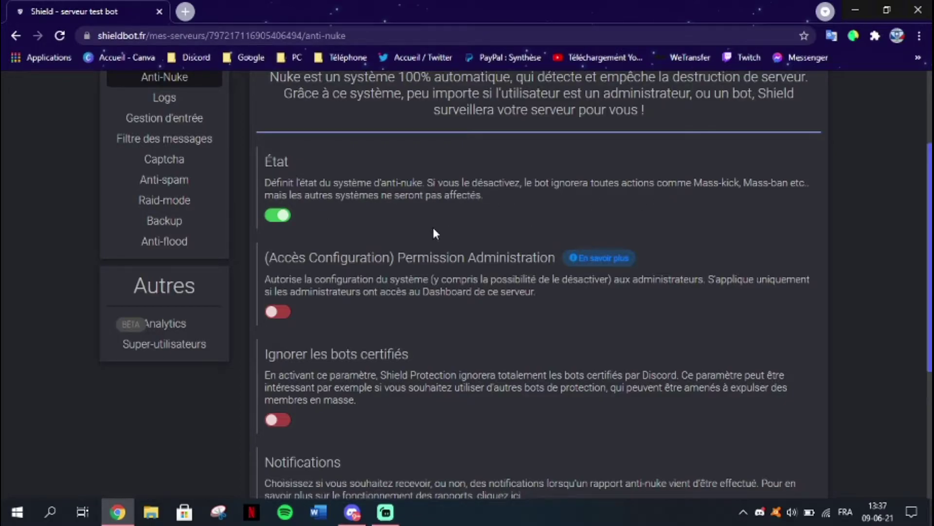
scroll(433, 233, "up", 3)
scroll(392, 258, "down", 2)
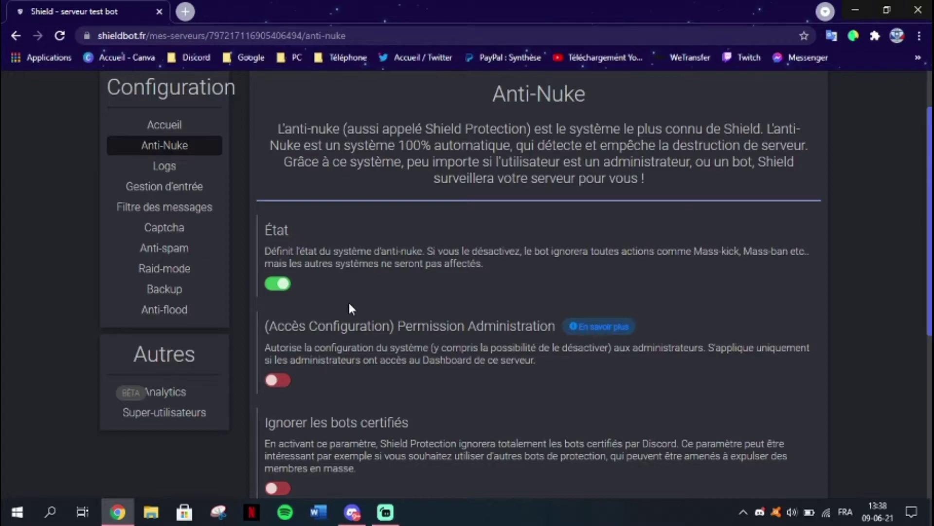
scroll(321, 263, "down", 3)
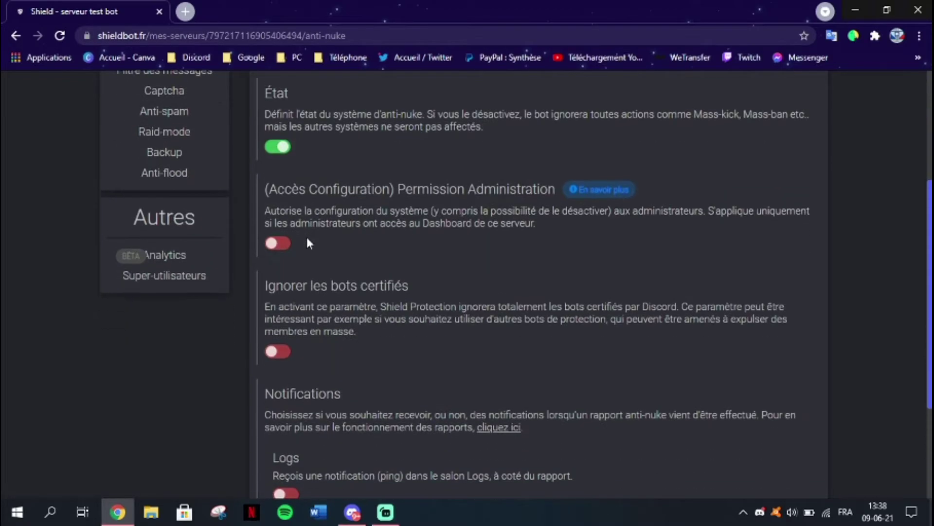
left_click_drag(557, 188, 307, 189)
left_click(271, 181)
scroll(321, 250, "up", 4)
scroll(387, 204, "down", 5)
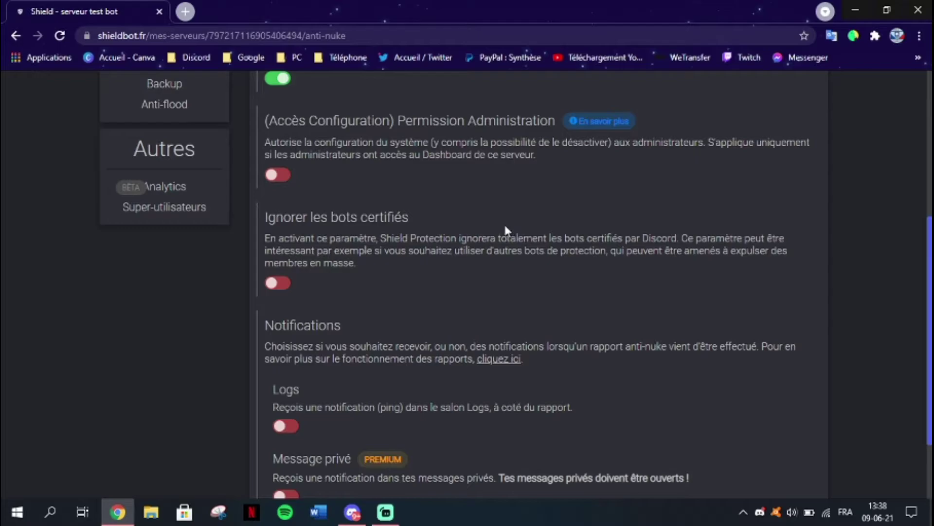
Read the Anti-Nuke option for ignoring bots certified by Discord
left_click_drag(260, 214, 399, 216)
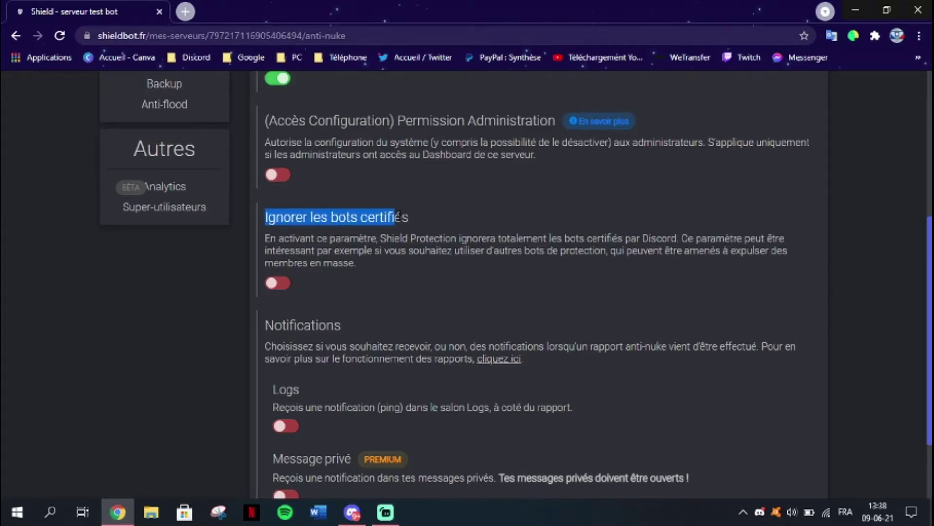
left_click(422, 217)
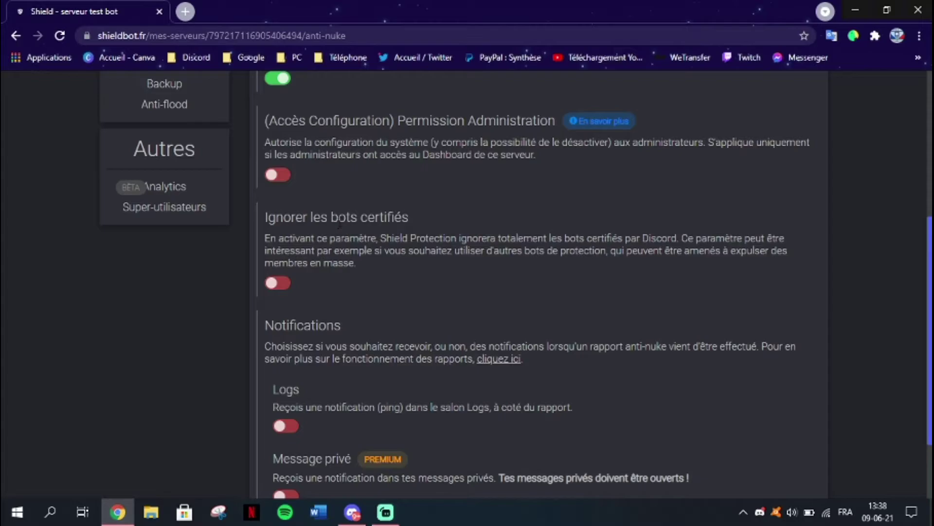
scroll(422, 218, "down", 2)
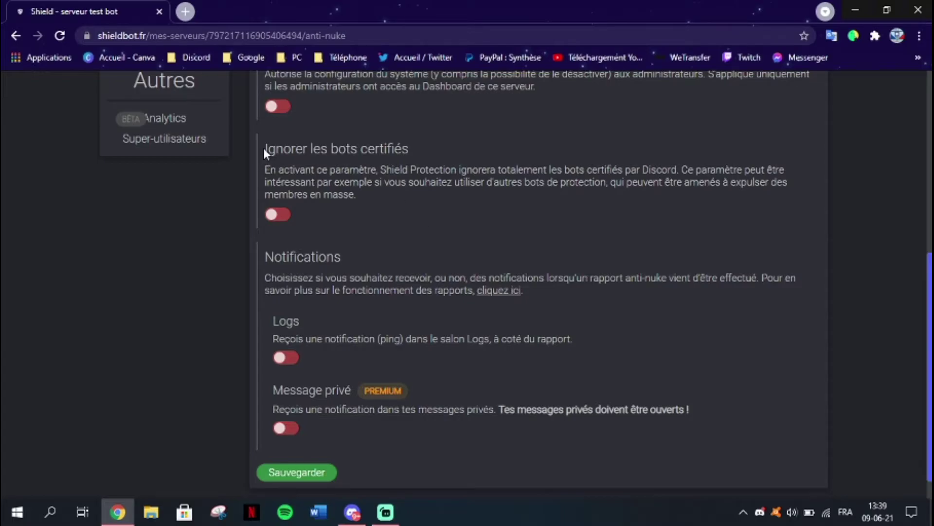
left_click_drag(264, 147, 440, 155)
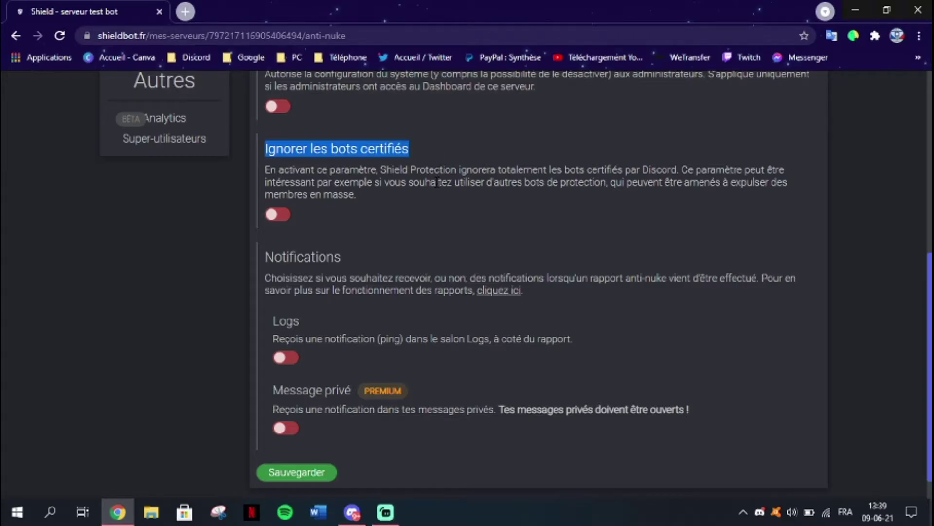
Review the Anti-Nuke notification options for the Logs channel and private messages
left_click(269, 263)
left_click_drag(269, 263, 349, 275)
left_click(349, 275)
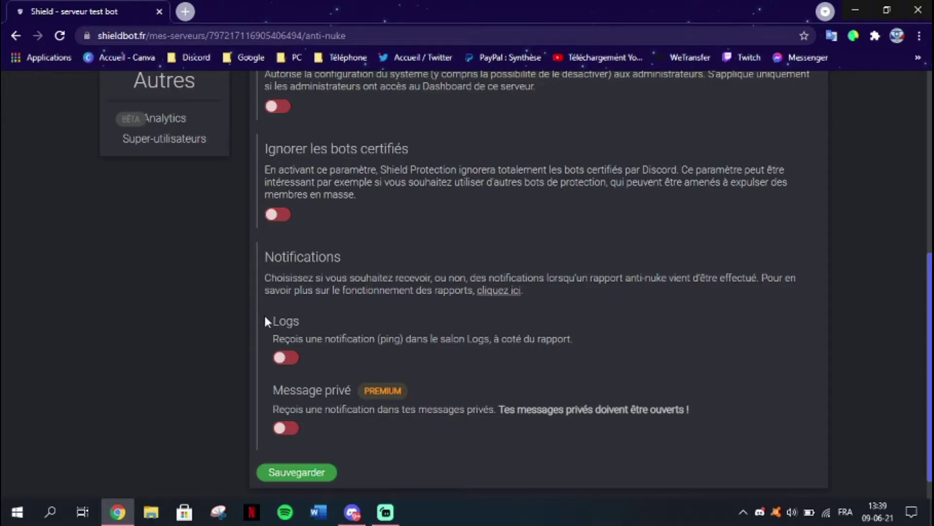
left_click_drag(269, 321, 556, 347)
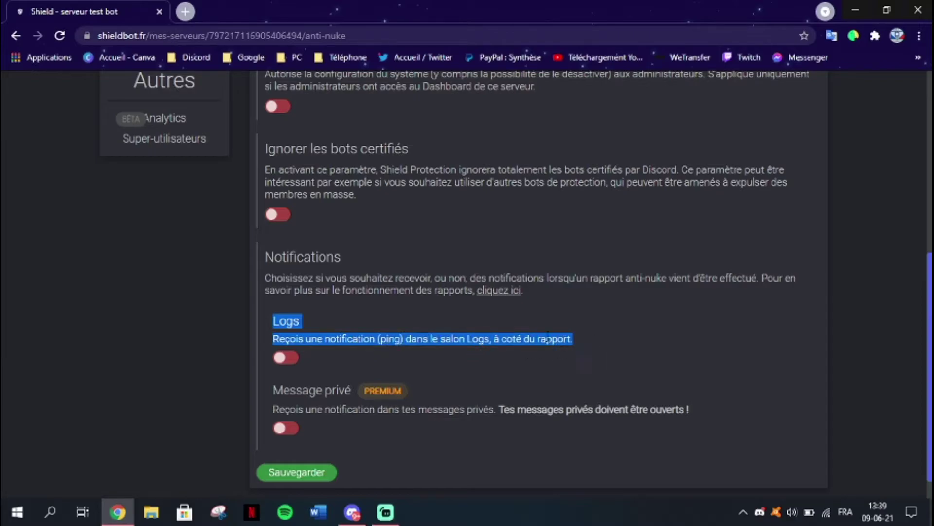
left_click(503, 327)
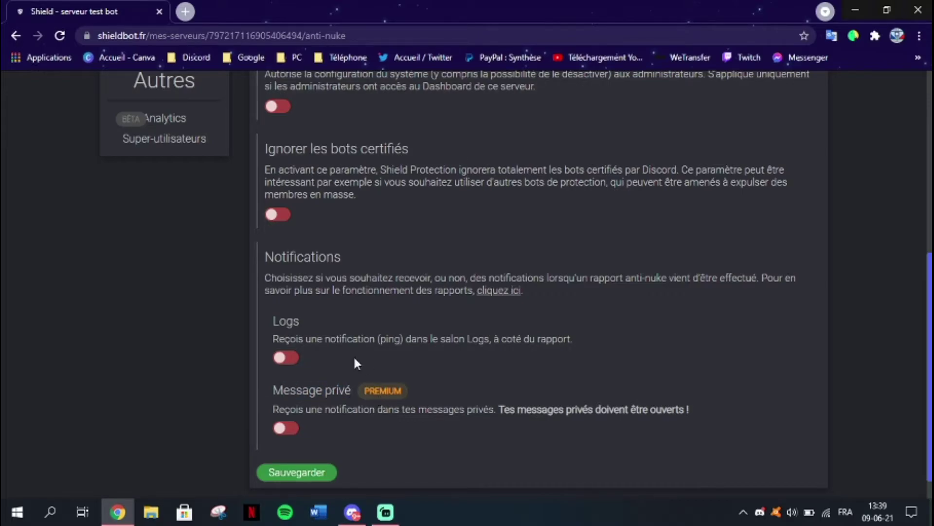
scroll(342, 359, "up", 6)
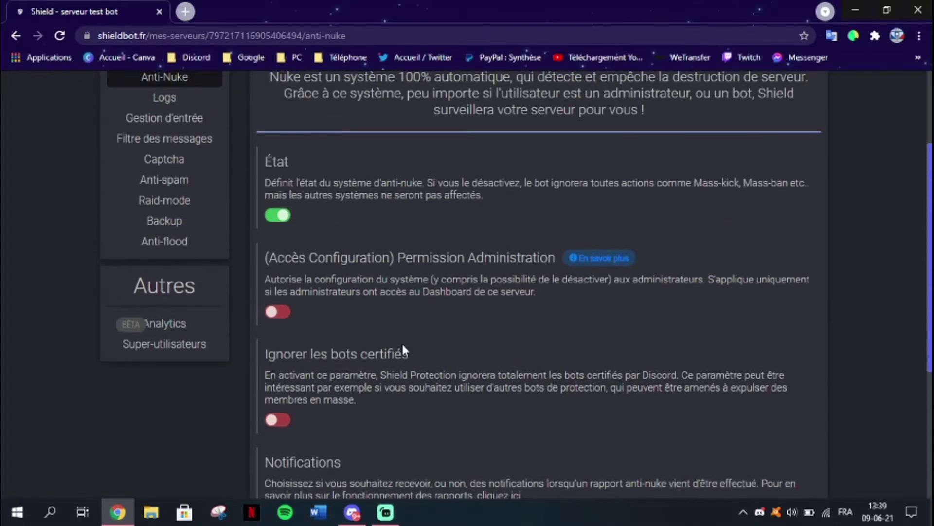
Open the Logs settings and choose #logs as the channel for Shield's logs
left_click(186, 168)
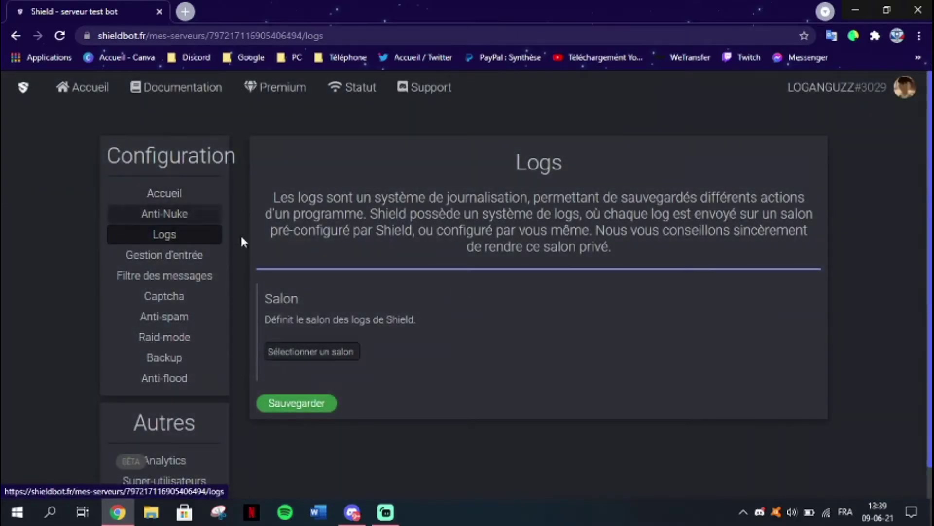
left_click(334, 352)
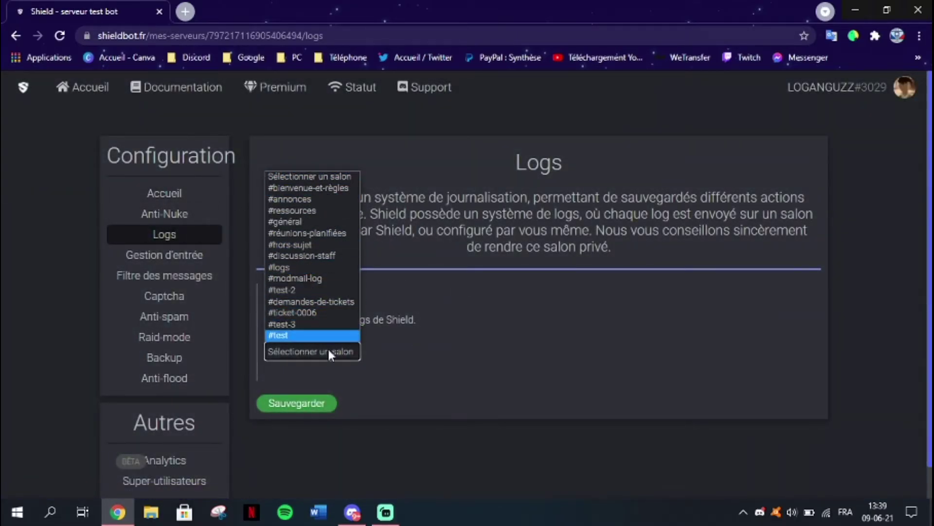
left_click(293, 266)
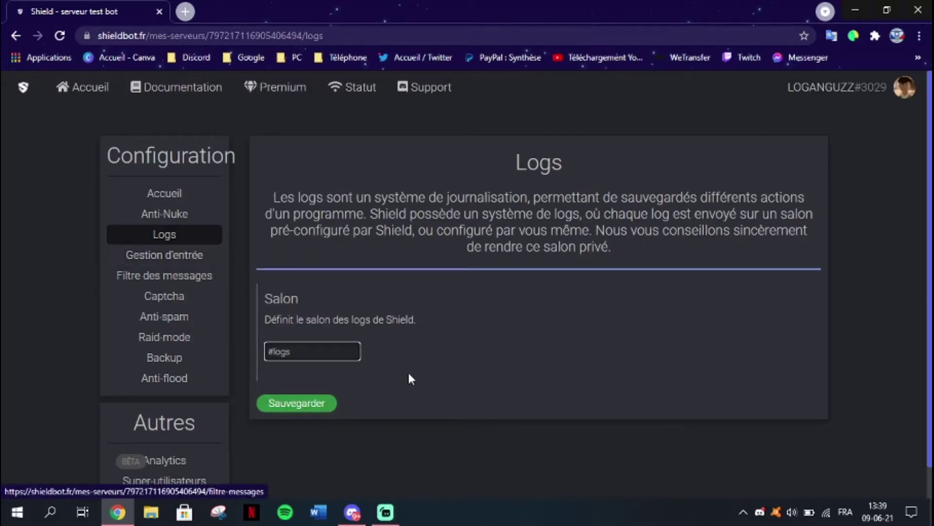
Open the Gestion d'entrée settings and examine the options for refusing all Discord bots or only uncertified ones
left_click(190, 256)
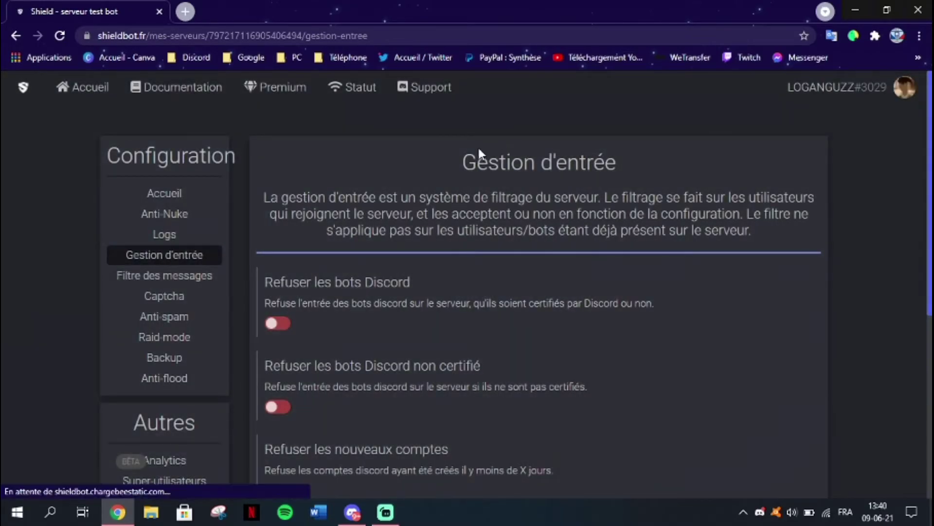
scroll(330, 193, "down", 2)
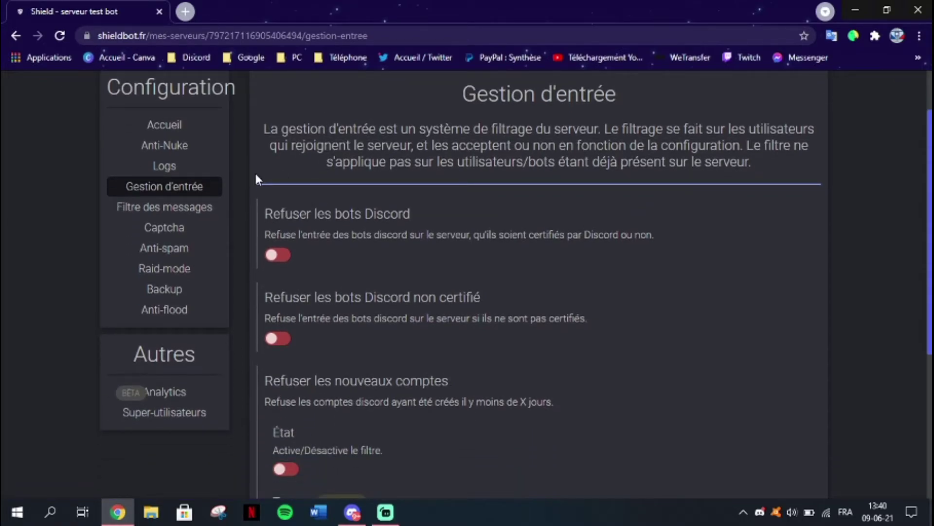
scroll(259, 197, "down", 1)
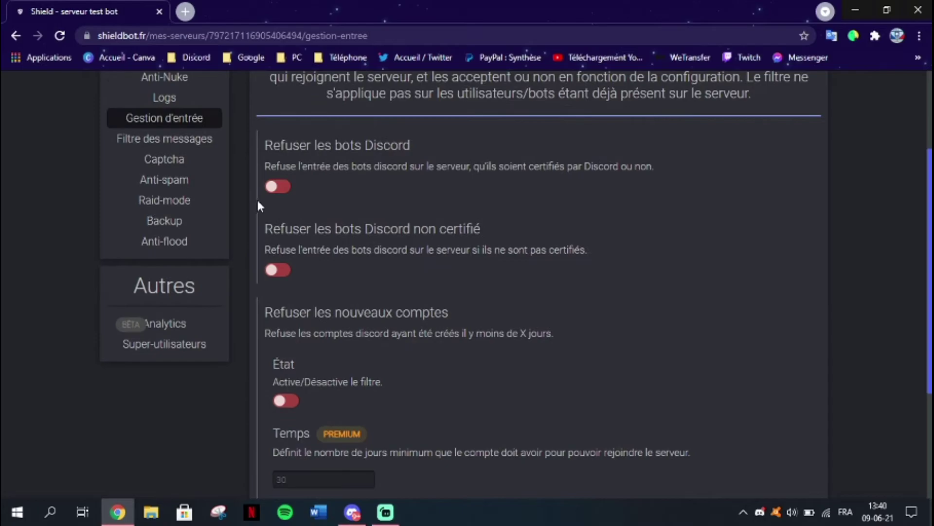
left_click_drag(261, 142, 422, 142)
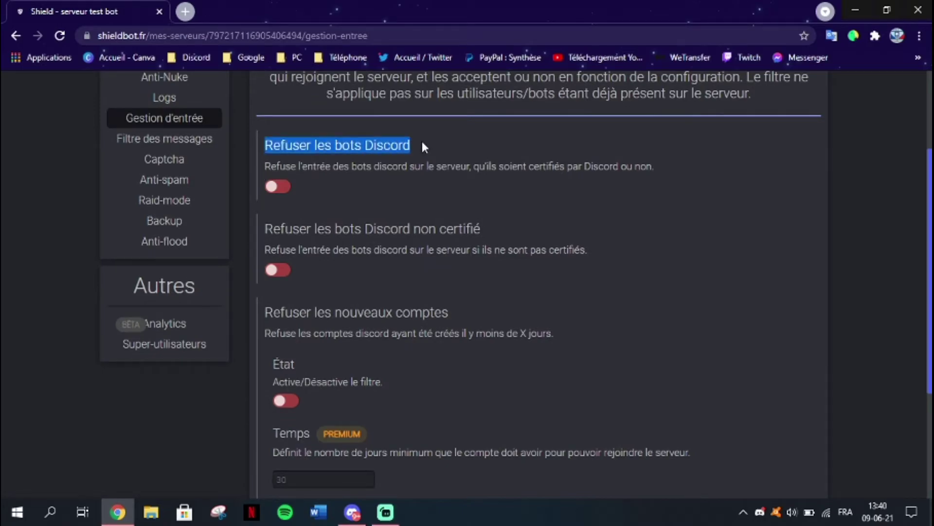
left_click_drag(263, 229, 491, 229)
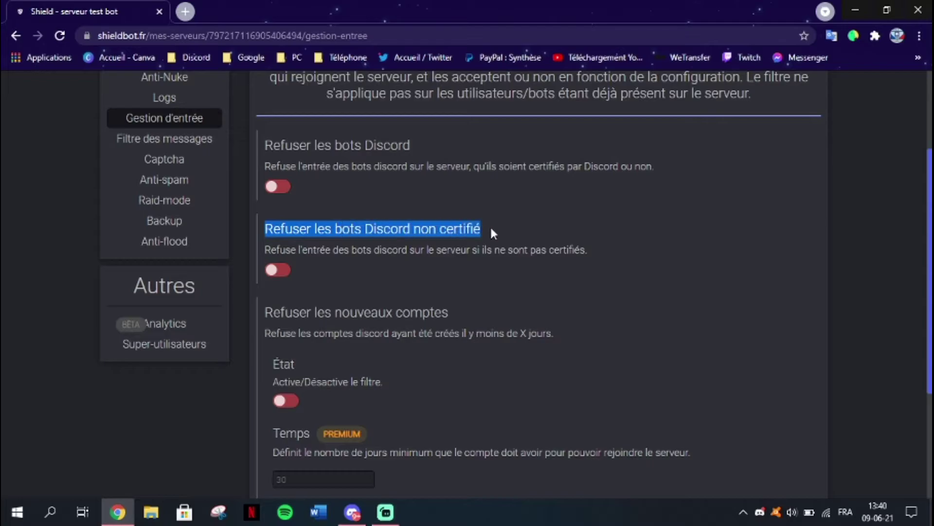
left_click(527, 292)
Review the filter that refuses new accounts, including its state and minimum account age settings
scroll(527, 292, "down", 1)
left_click_drag(264, 243, 571, 259)
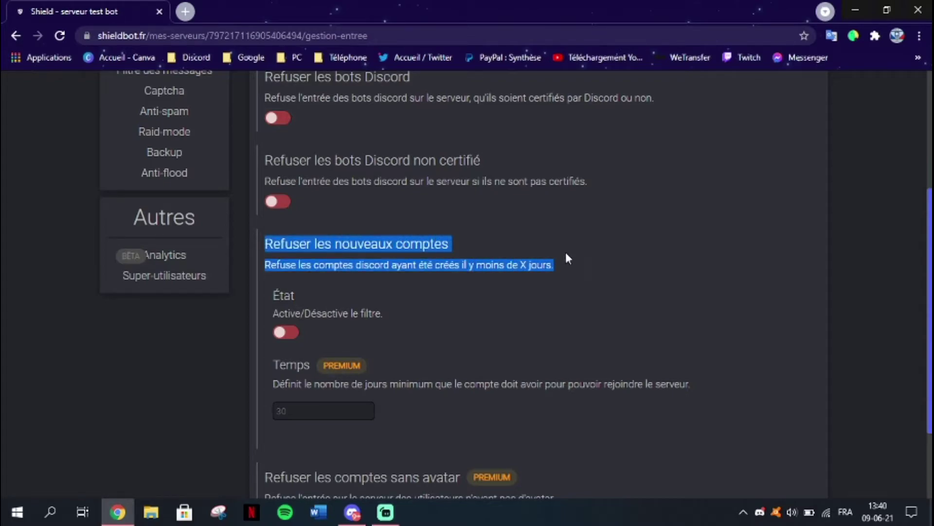
left_click(552, 244)
scroll(509, 248, "down", 1)
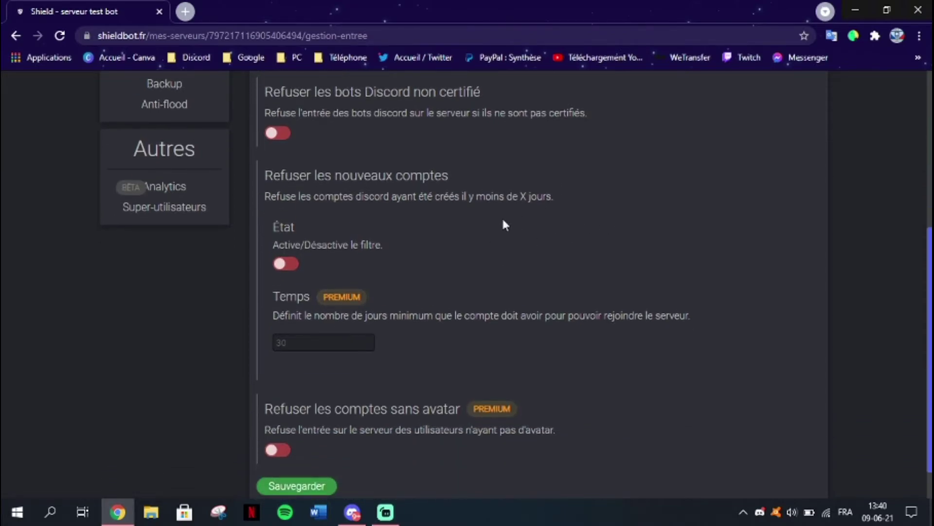
scroll(470, 238, "down", 1)
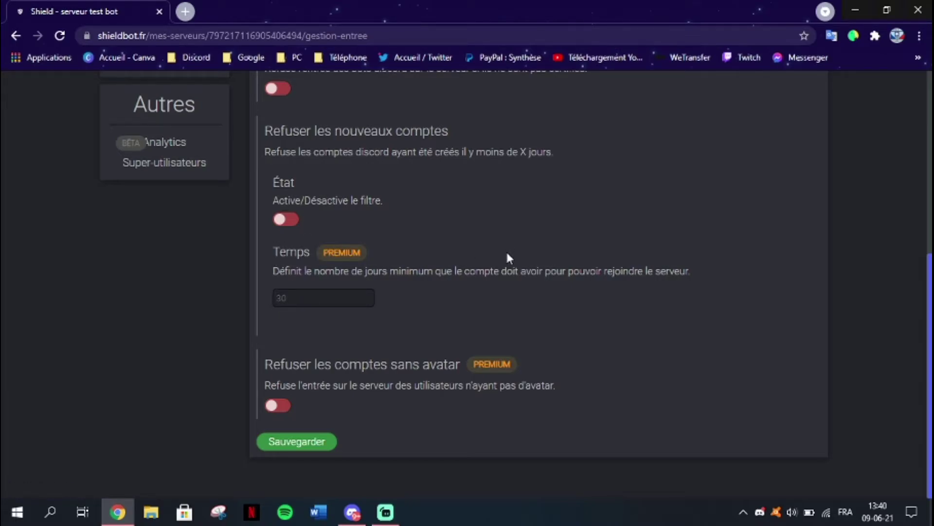
Read the premium option for refusing accounts without an avatar
triple_click(265, 360)
left_click_drag(268, 359, 449, 358)
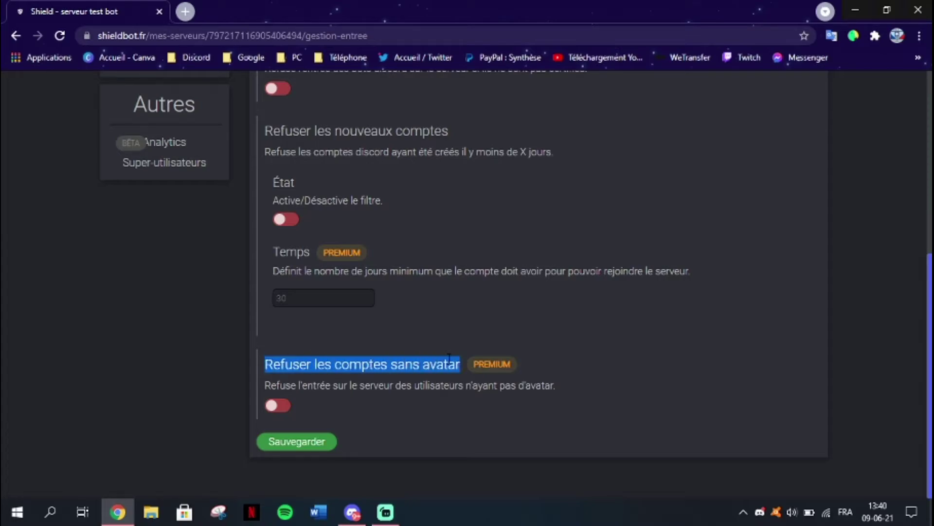
left_click(447, 344)
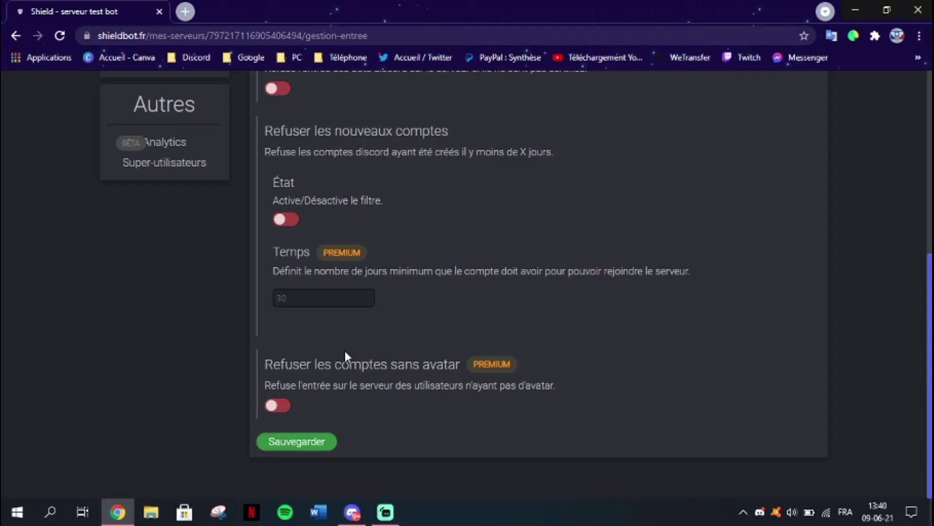
left_click_drag(464, 364, 432, 364)
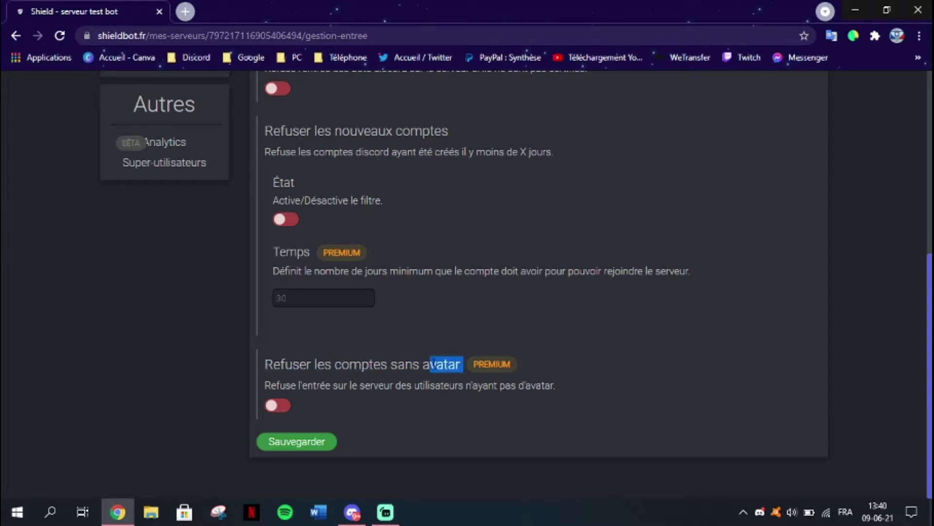
left_click(422, 354)
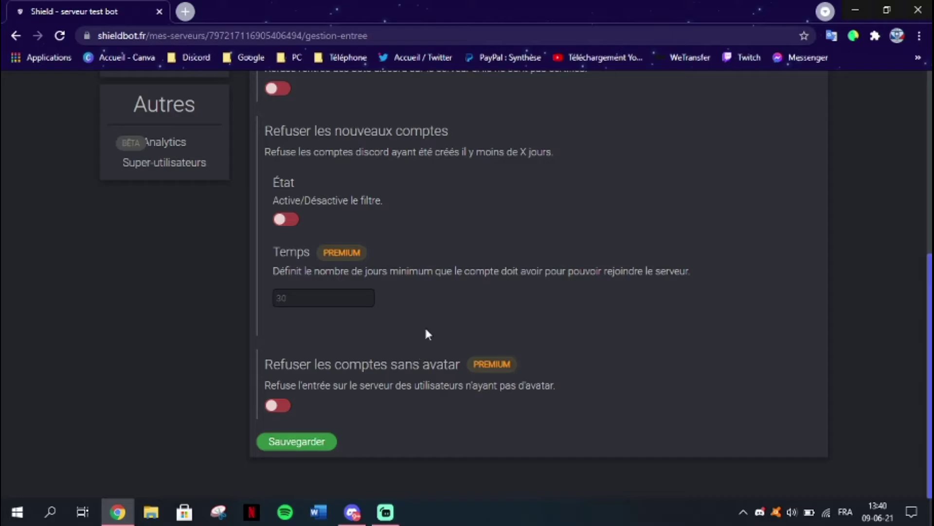
Open the Filtre des messages settings and examine the Anti-lien (Global) option
scroll(426, 327, "up", 6)
left_click(233, 276)
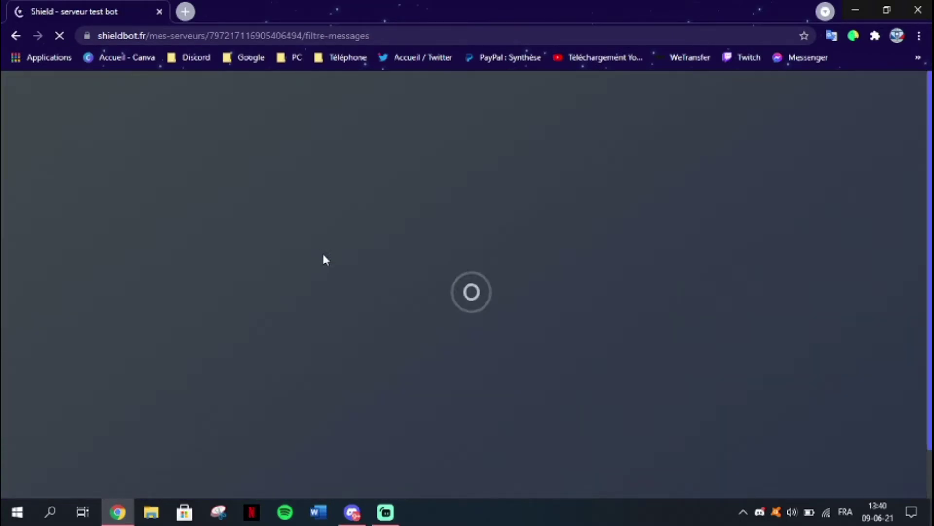
scroll(288, 271, "down", 1)
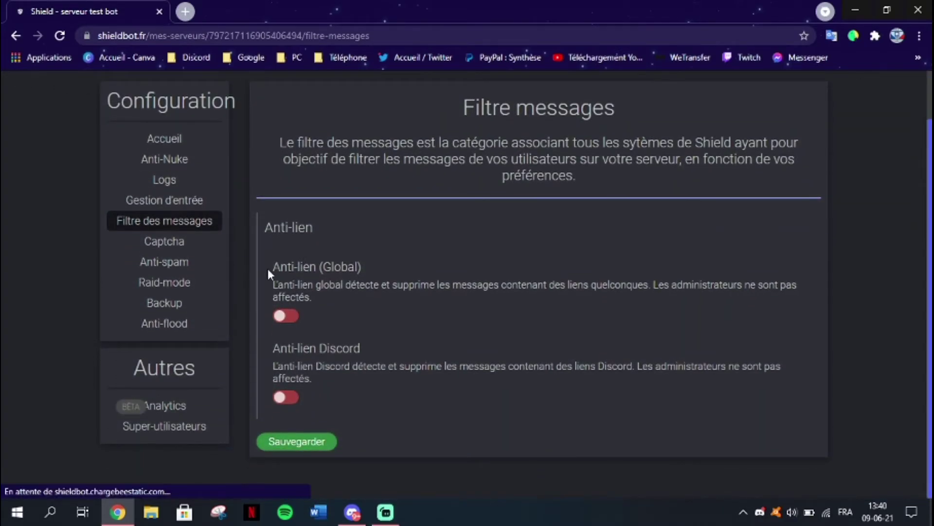
left_click_drag(267, 267, 368, 265)
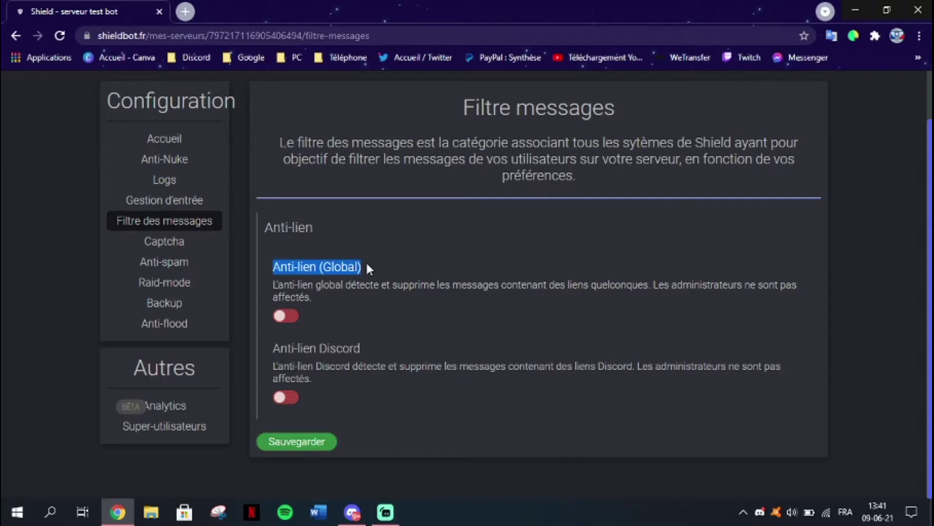
left_click(363, 251)
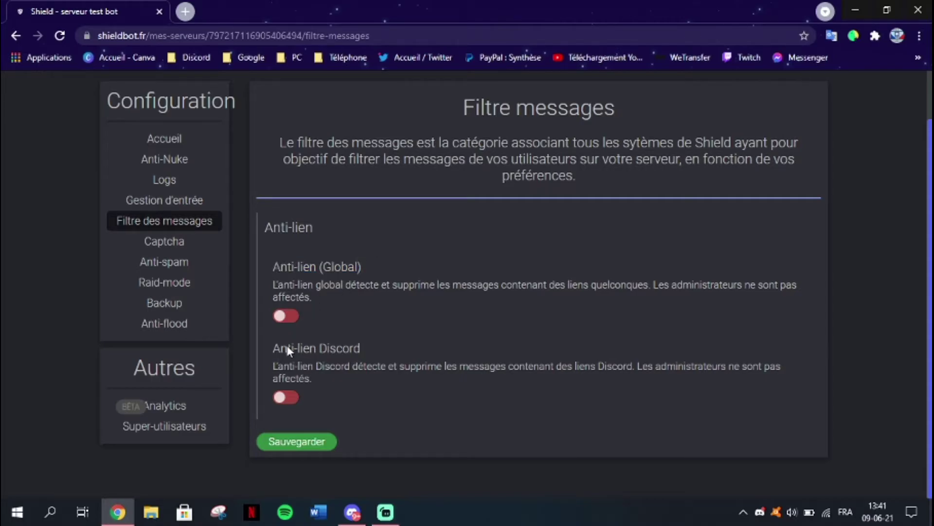
Read the Anti-lien Discord option in the message filter settings
left_click_drag(269, 345, 361, 341)
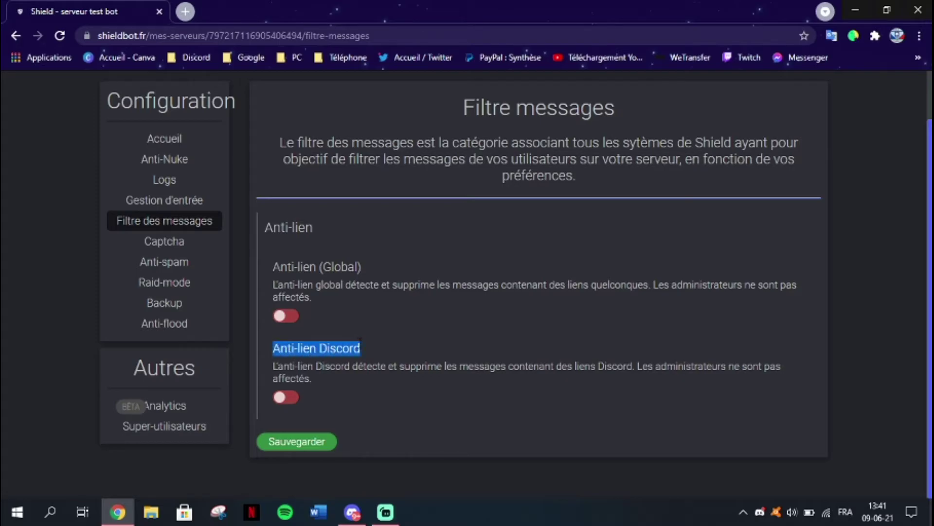
left_click(378, 340)
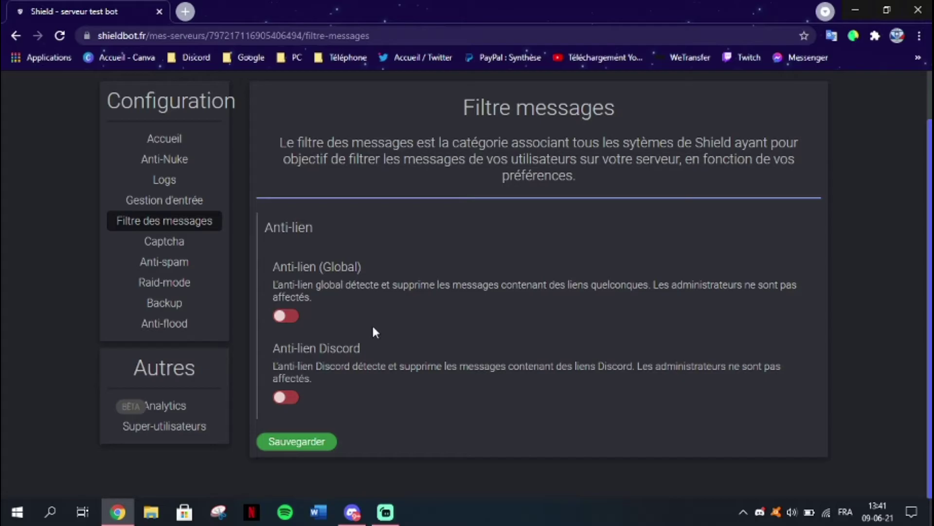
Open the Captcha settings and examine the État and Fail2Ban options
left_click(194, 242)
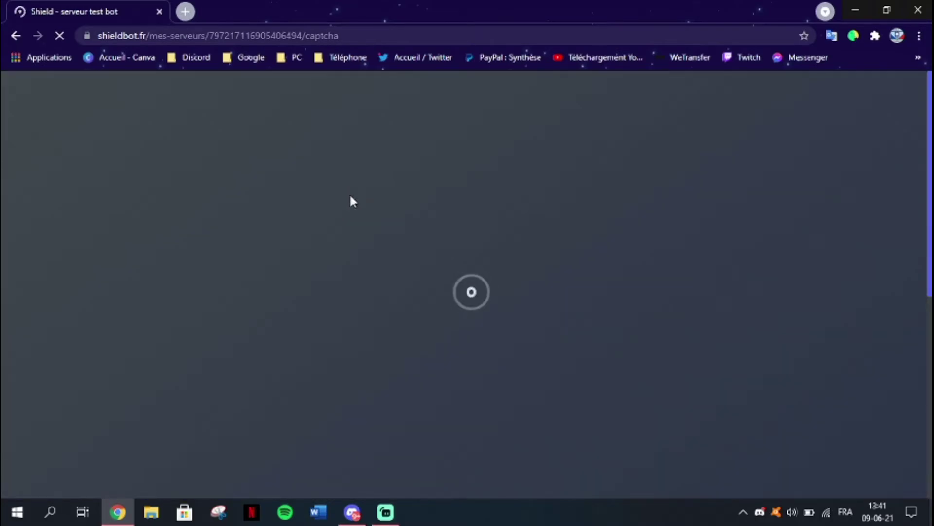
scroll(367, 196, "down", 1)
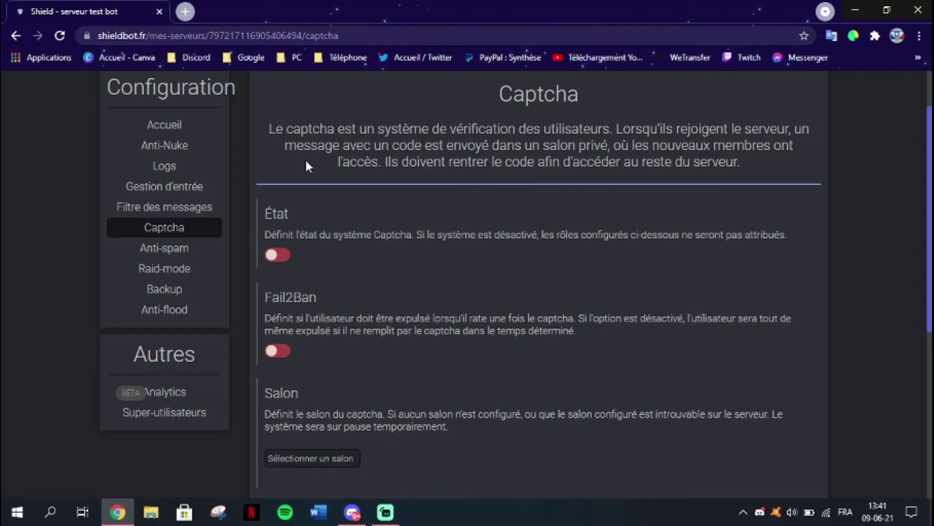
scroll(306, 164, "down", 3)
scroll(277, 124, "up", 1)
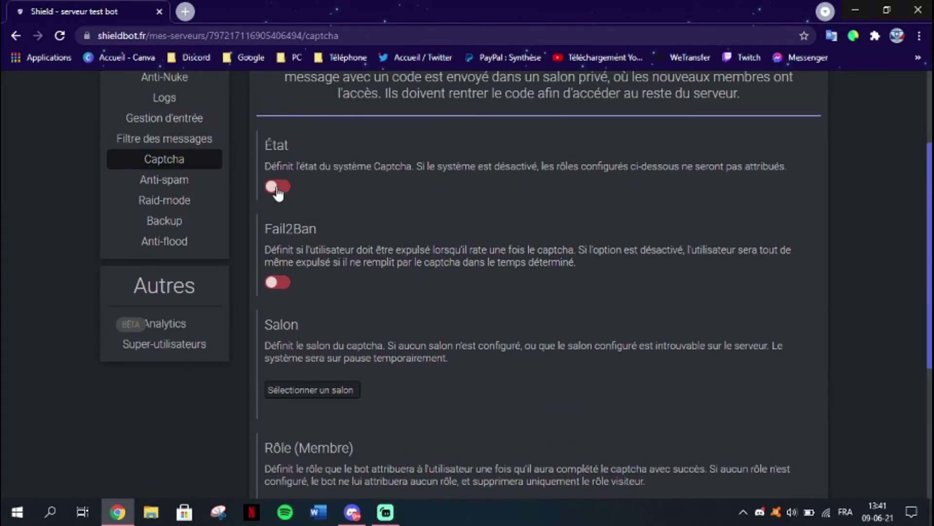
scroll(302, 188, "down", 2)
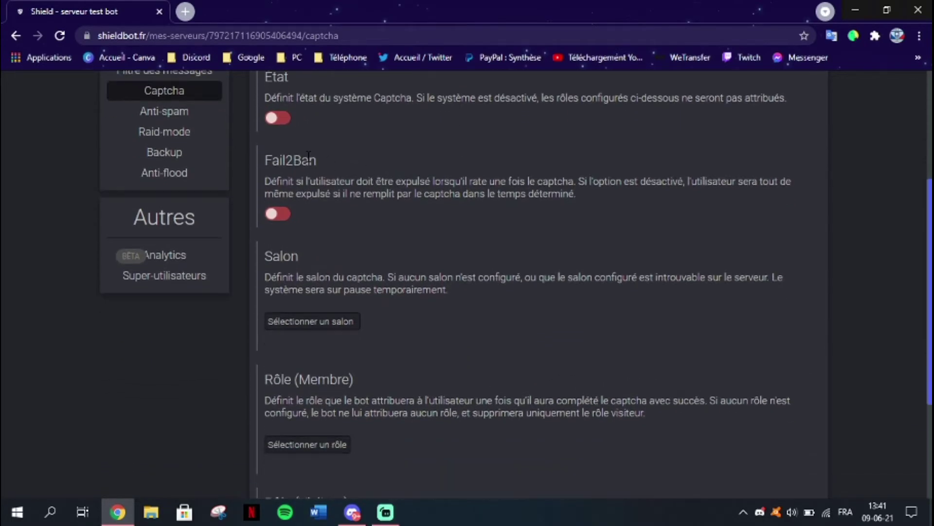
scroll(359, 434, "down", 2)
scroll(361, 330, "up", 4)
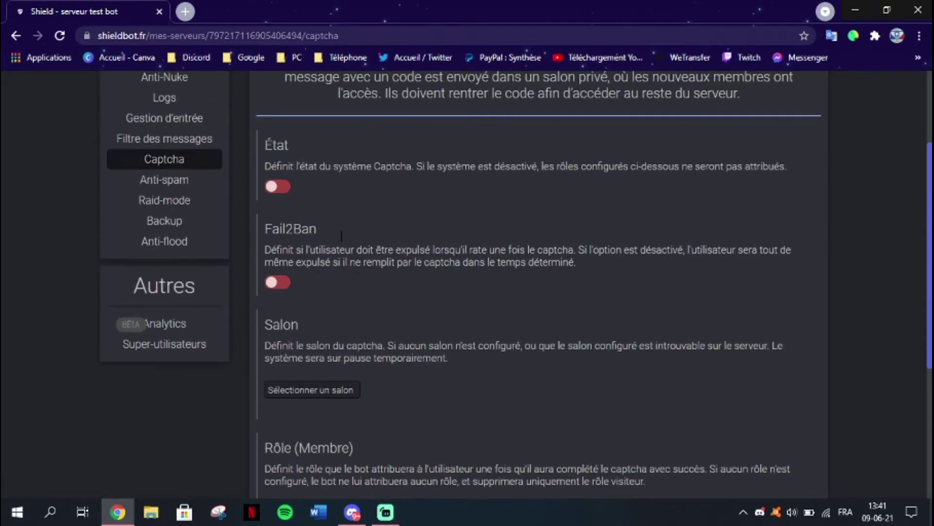
left_click_drag(258, 232, 335, 237)
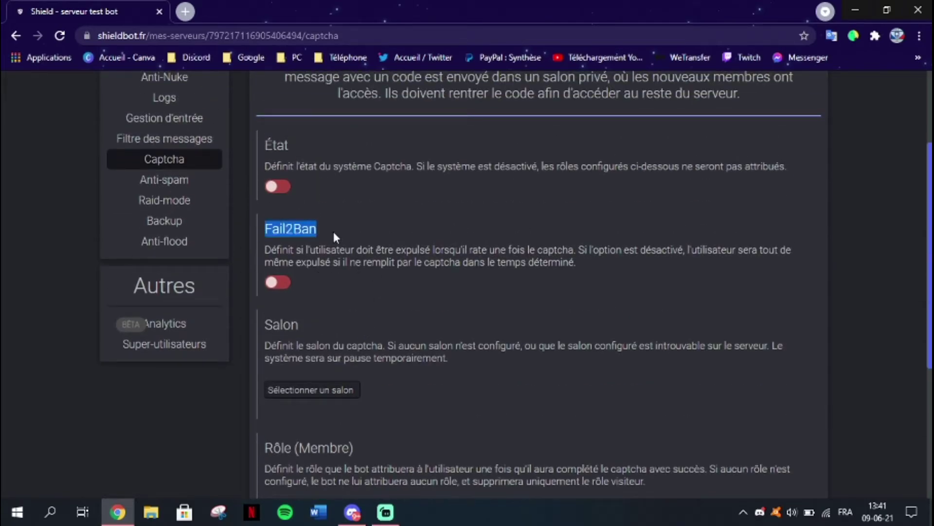
left_click(338, 234)
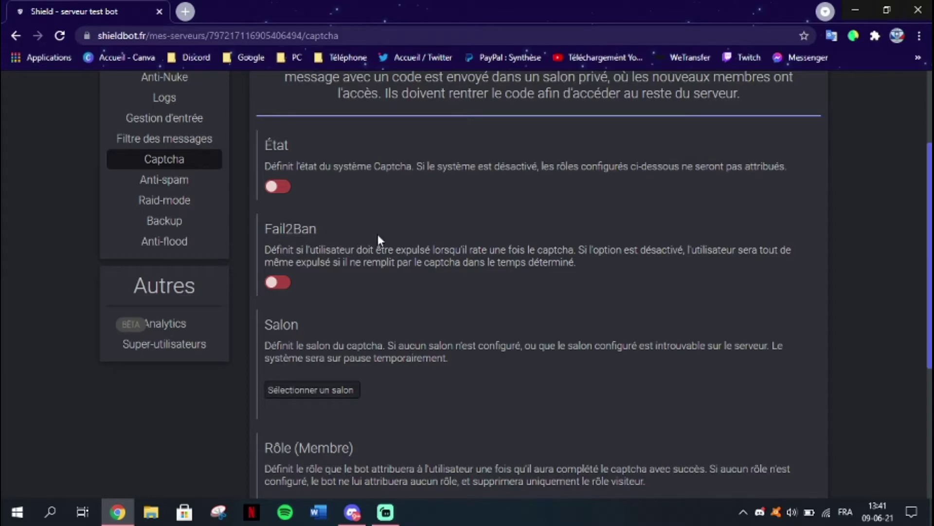
Review the captcha's Salon setting and the channels it offers, without choosing one
scroll(378, 235, "down", 1)
scroll(370, 234, "down", 1)
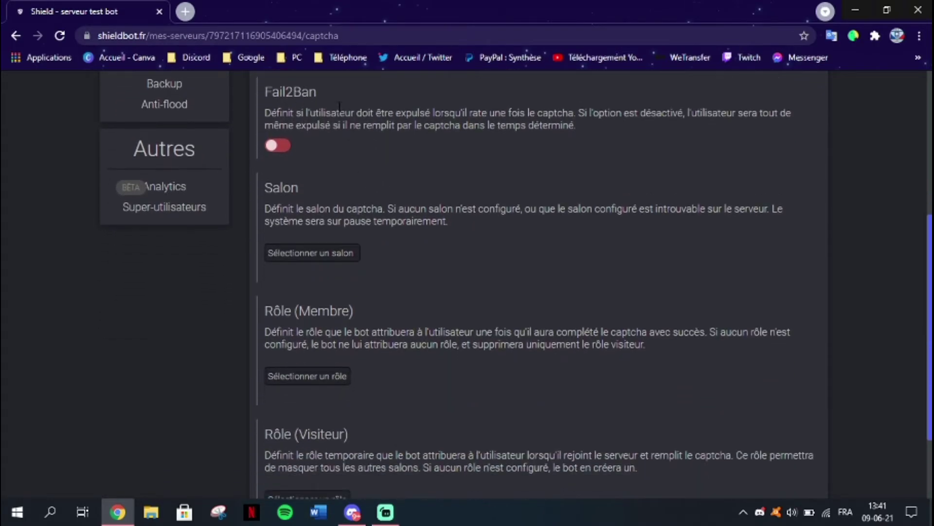
scroll(334, 178, "down", 1)
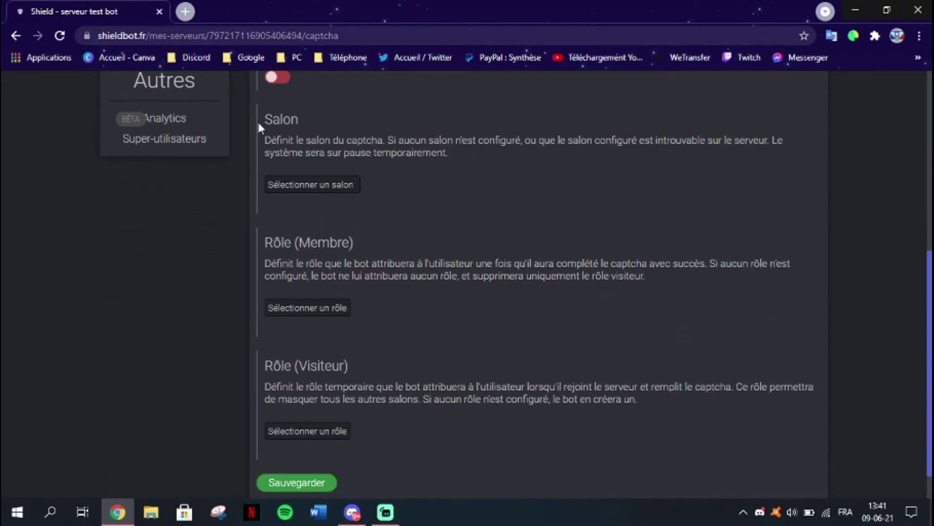
left_click(327, 188)
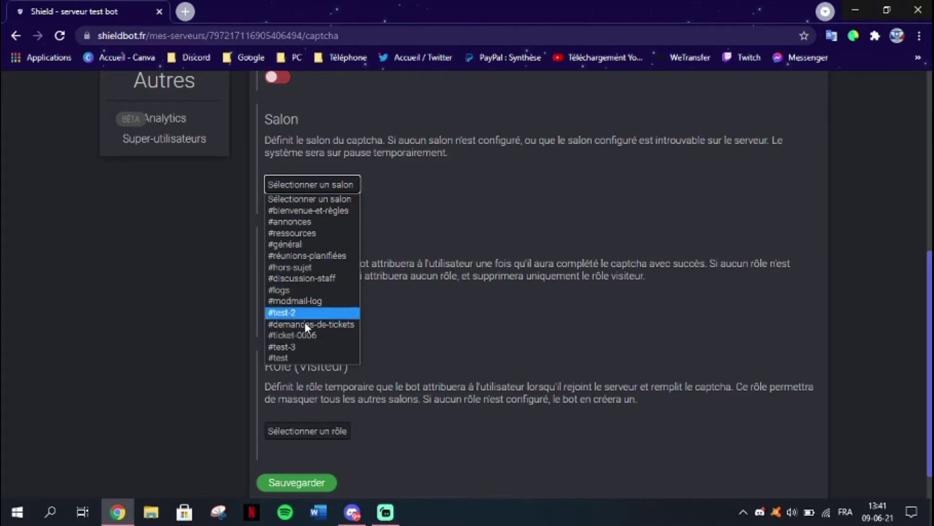
left_click(319, 118)
scroll(336, 136, "down", 1)
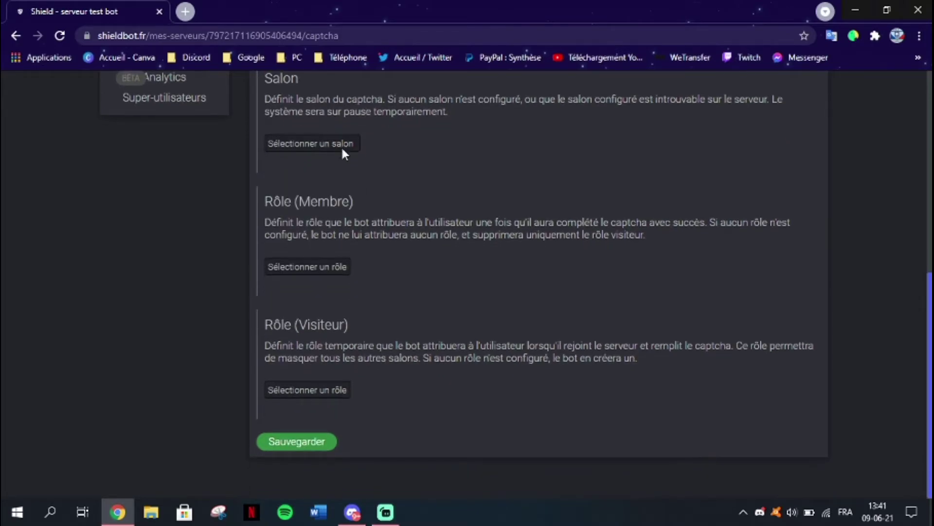
Examine the captcha's Rôle (Membre) and Rôle (Visiteur) settings without assigning a role
left_click(323, 267)
left_click(292, 281)
left_click_drag(273, 335, 394, 343)
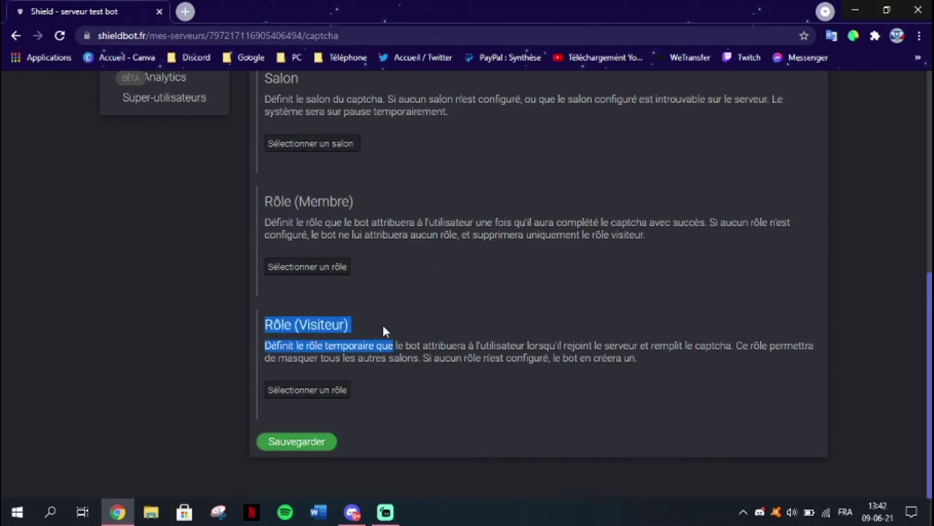
left_click(382, 323)
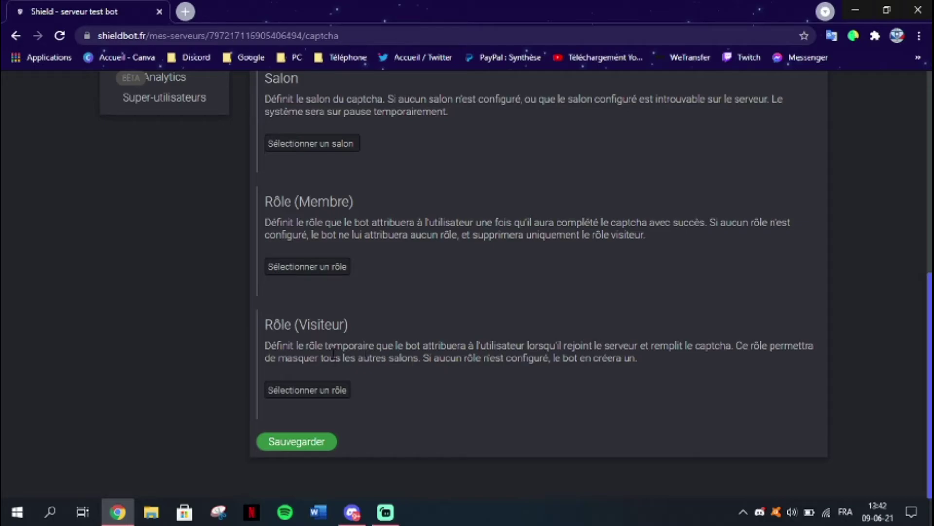
scroll(348, 365, "up", 4)
scroll(348, 365, "down", 4)
scroll(317, 340, "up", 7)
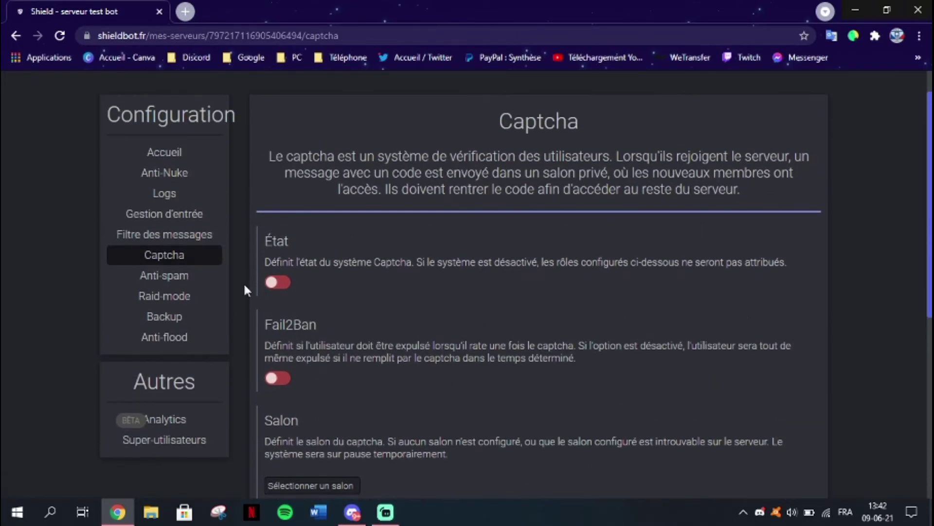
Open the Anti-spam settings and read the Cooldown and Nombre de messages descriptions
left_click(214, 276)
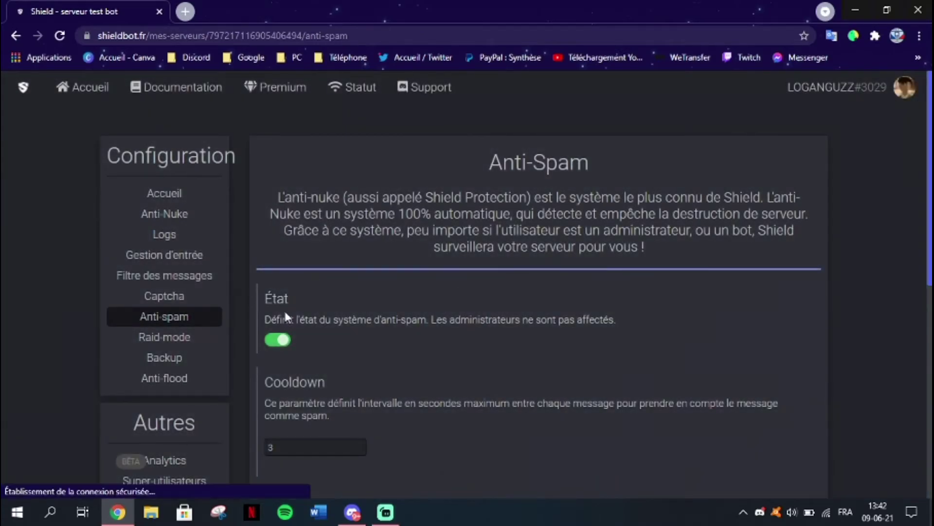
scroll(629, 323, "down", 3)
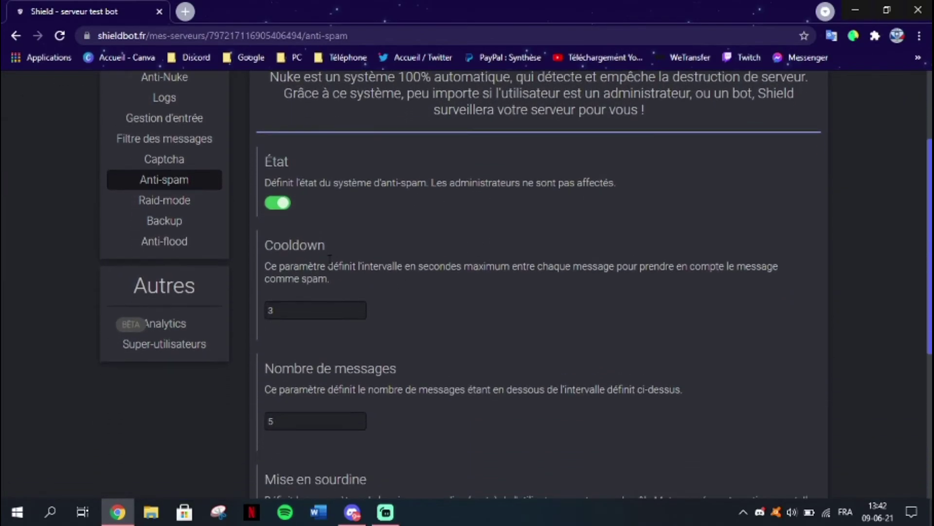
left_click_drag(265, 249, 459, 267)
left_click(459, 267)
scroll(457, 273, "down", 2)
left_click_drag(265, 300, 559, 318)
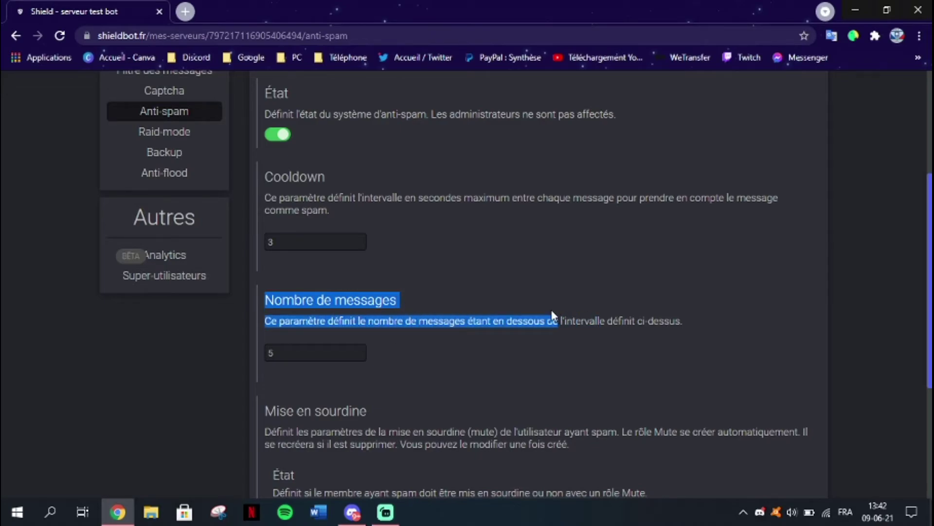
left_click(560, 317)
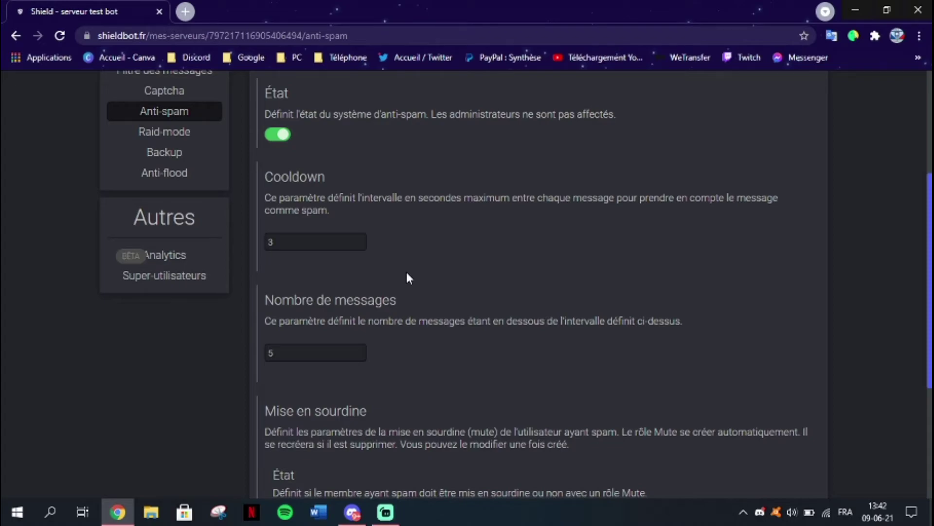
Check how the Nombre de messages and Cooldown values define the anti-spam threshold
scroll(407, 277, "down", 2)
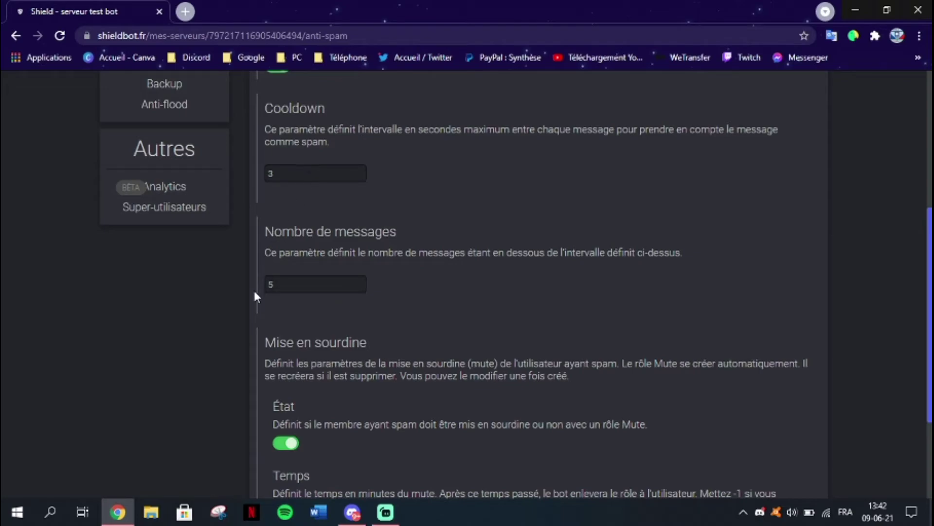
double_click(268, 290)
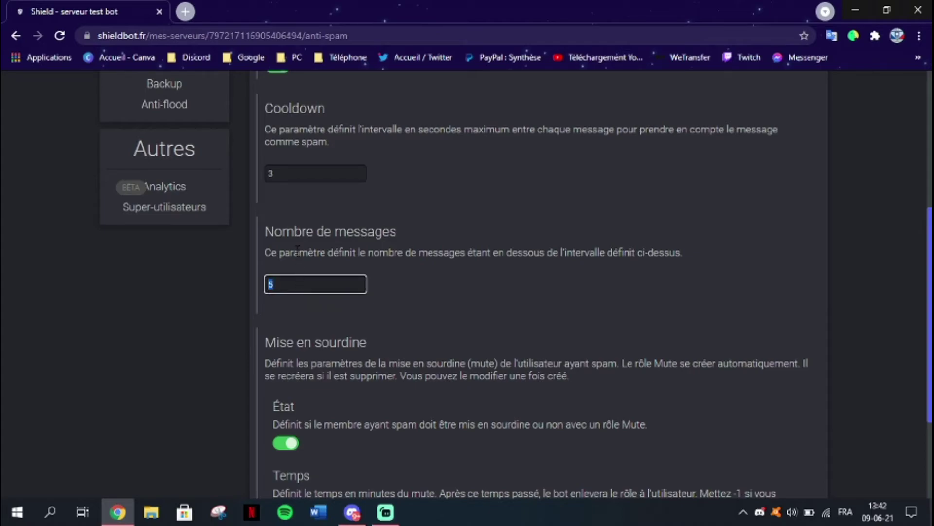
left_click(297, 170)
double_click(286, 170)
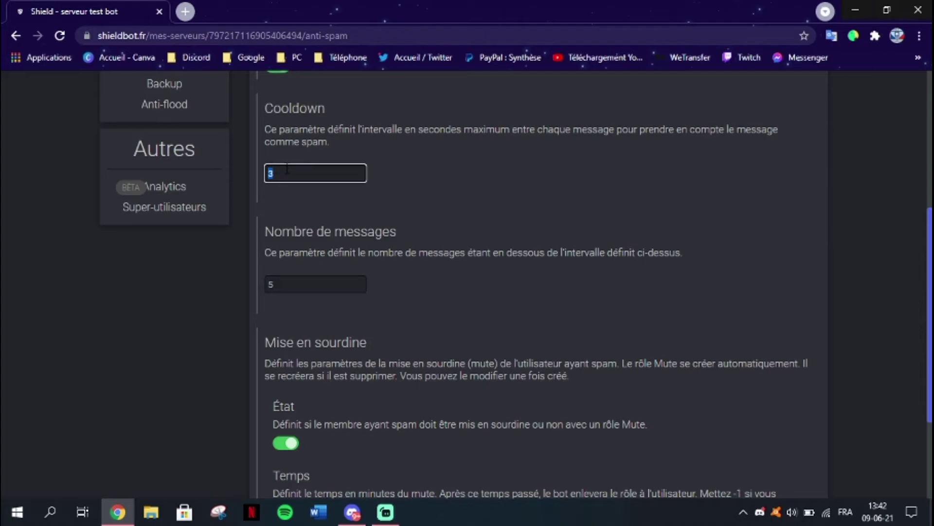
left_click(273, 275)
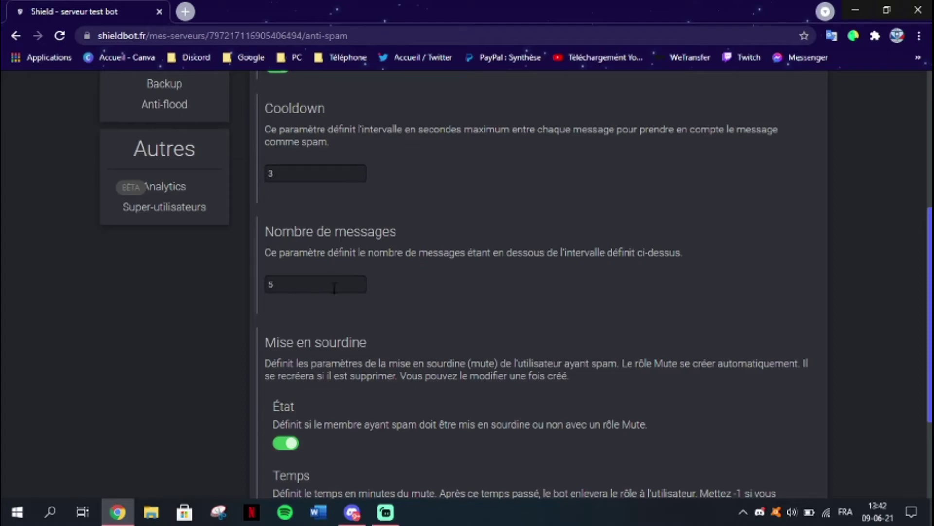
Review the anti-spam Mise en sourdine section, including its État and Temps settings
scroll(417, 276, "down", 1)
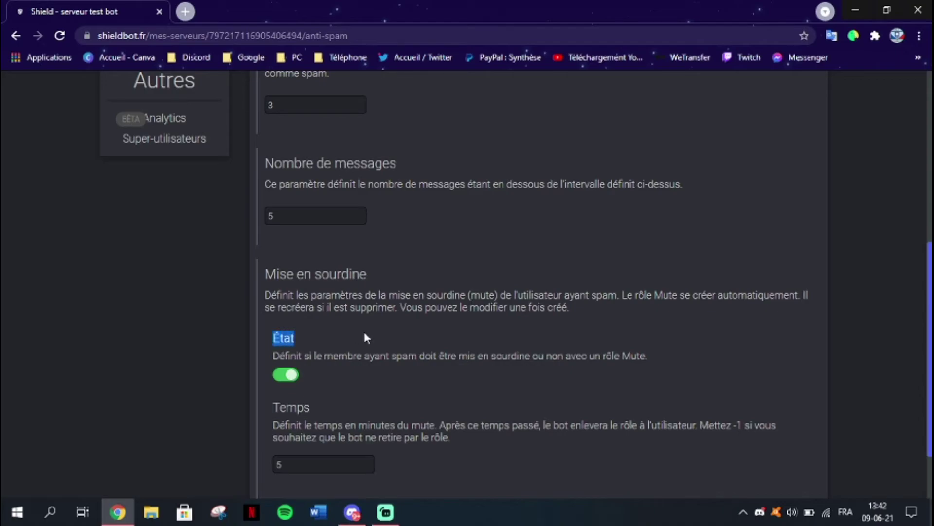
left_click_drag(364, 334, 393, 370)
left_click_drag(520, 370, 546, 357)
left_click(544, 352)
left_click_drag(266, 402, 459, 439)
left_click(457, 442)
scroll(373, 414, "up", 4)
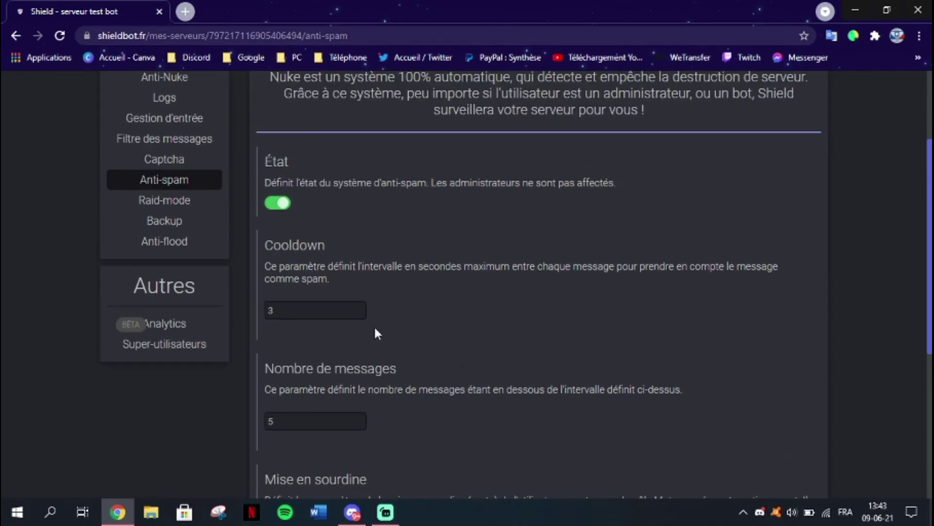
Open the Raid-mode settings and examine the État and Mise en sourdine options
left_click(166, 201)
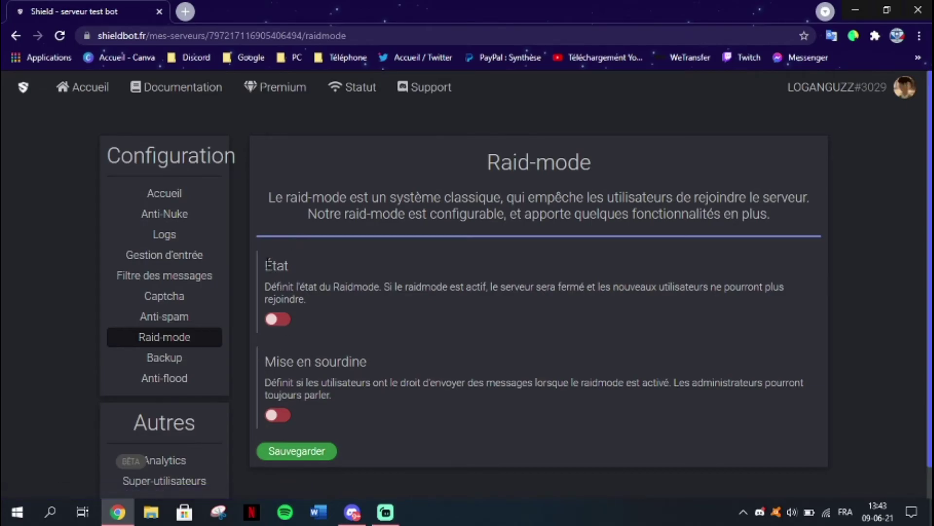
left_click_drag(265, 287, 405, 287)
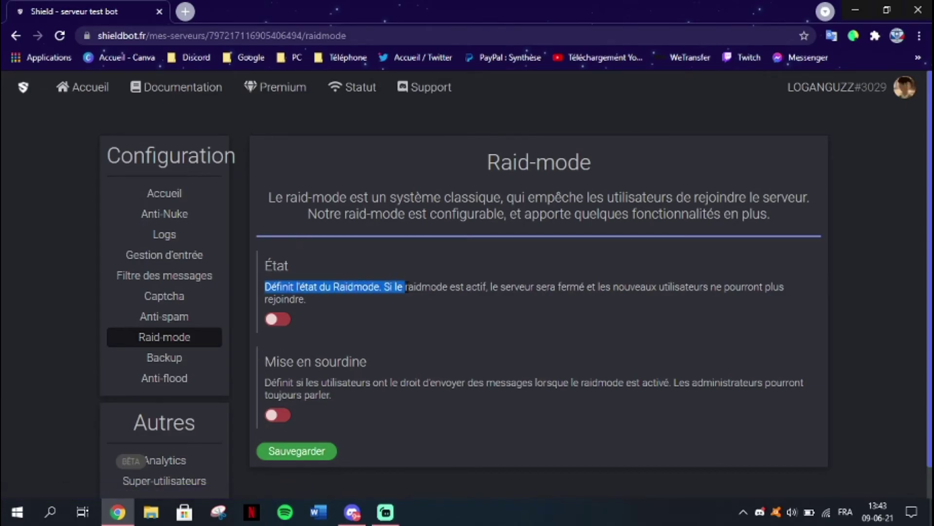
left_click(437, 264)
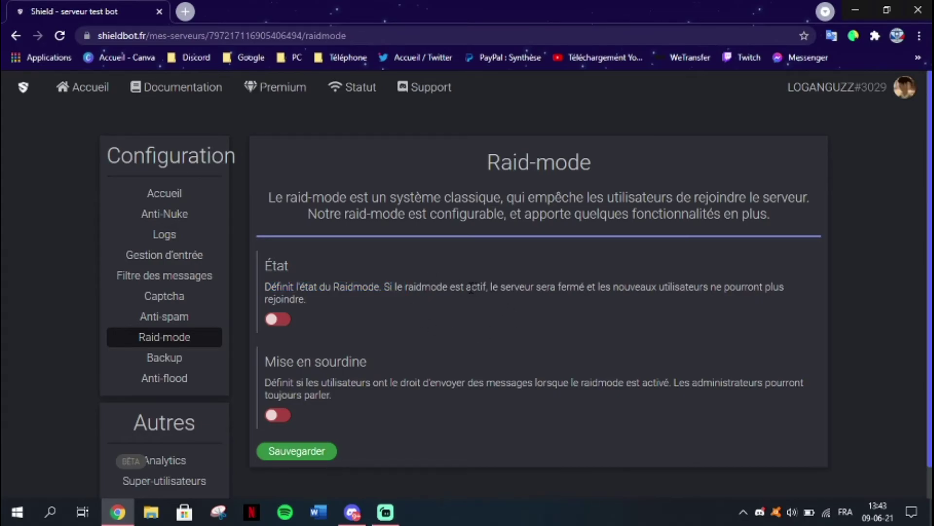
scroll(431, 277, "down", 1)
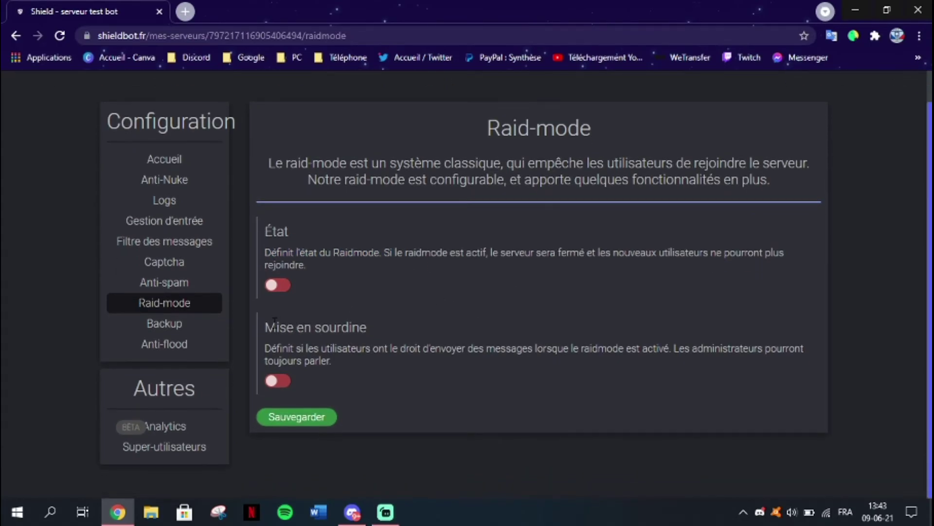
left_click_drag(266, 328, 573, 370)
left_click(560, 328)
Look over the Backup settings and the Anti-flood settings
left_click(159, 327)
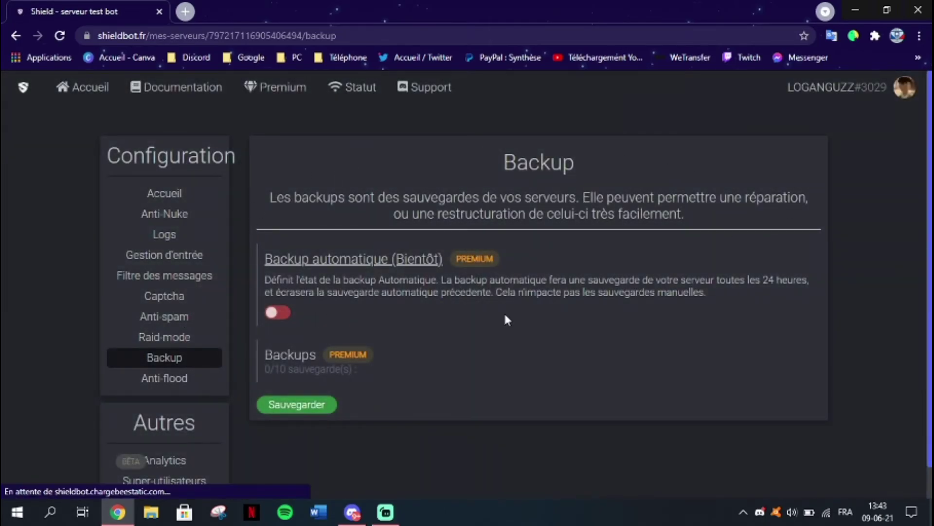
left_click(192, 380)
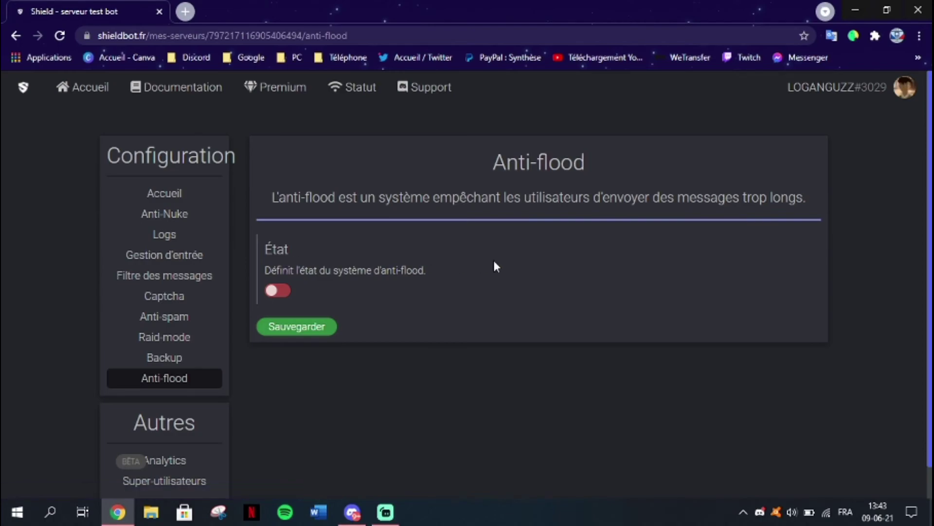
scroll(90, 238, "down", 1)
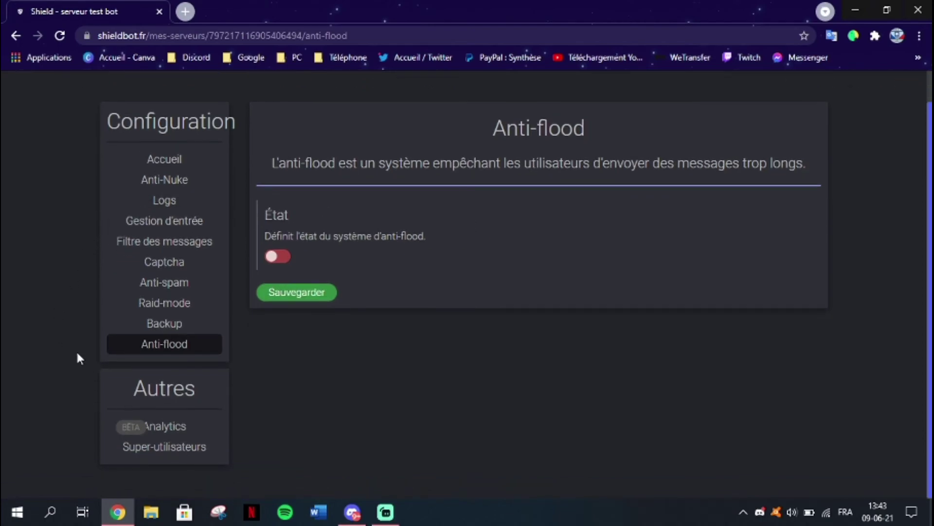
scroll(456, 389, "up", 1)
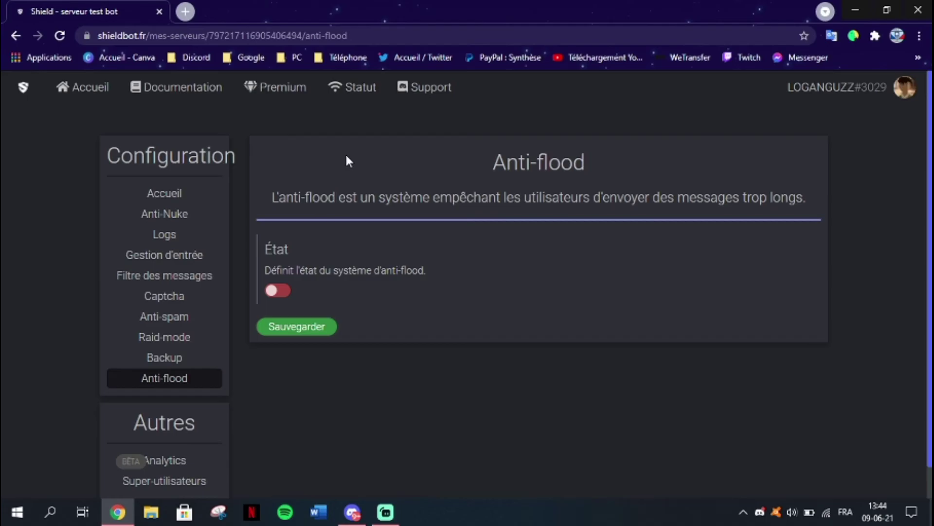
Open the Shield bot's online documentation
left_click(166, 90)
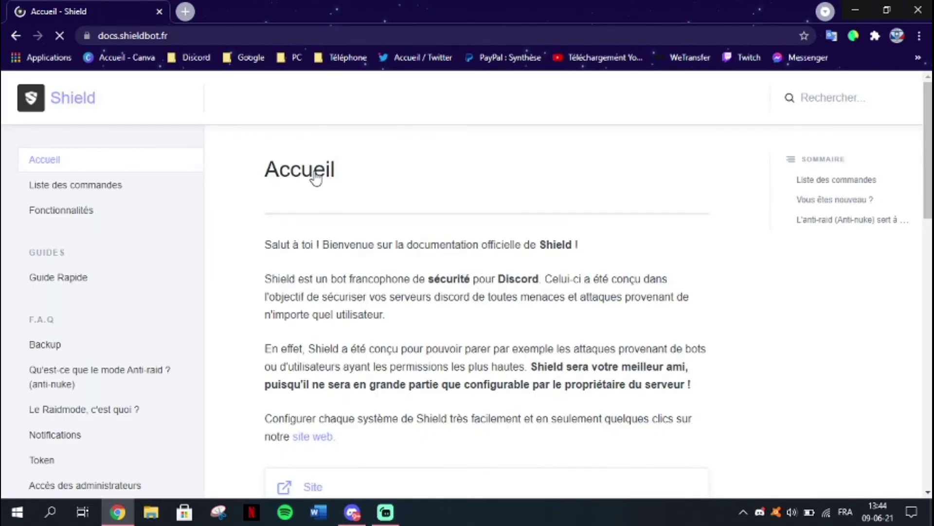
Open the Notifications article in the documentation's F.A.Q section and read through it
scroll(267, 169, "down", 1)
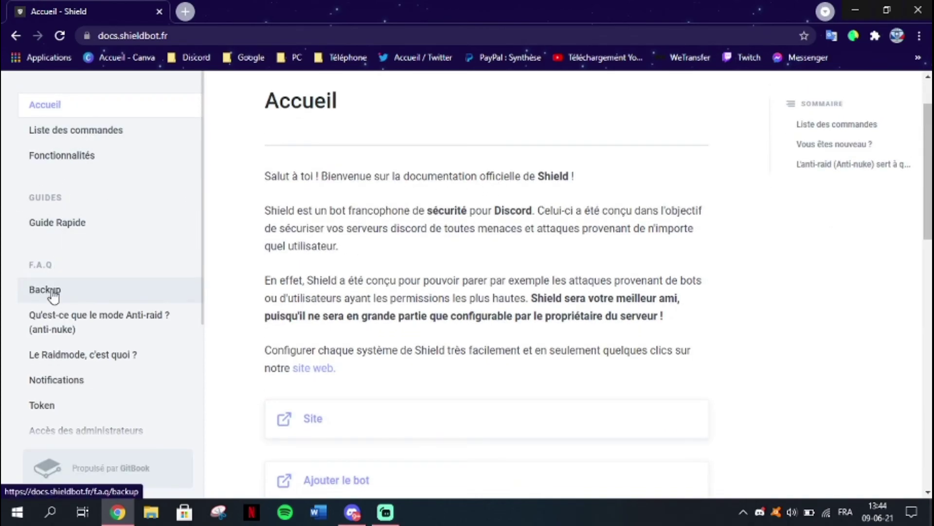
scroll(59, 312, "down", 1)
left_click(82, 315)
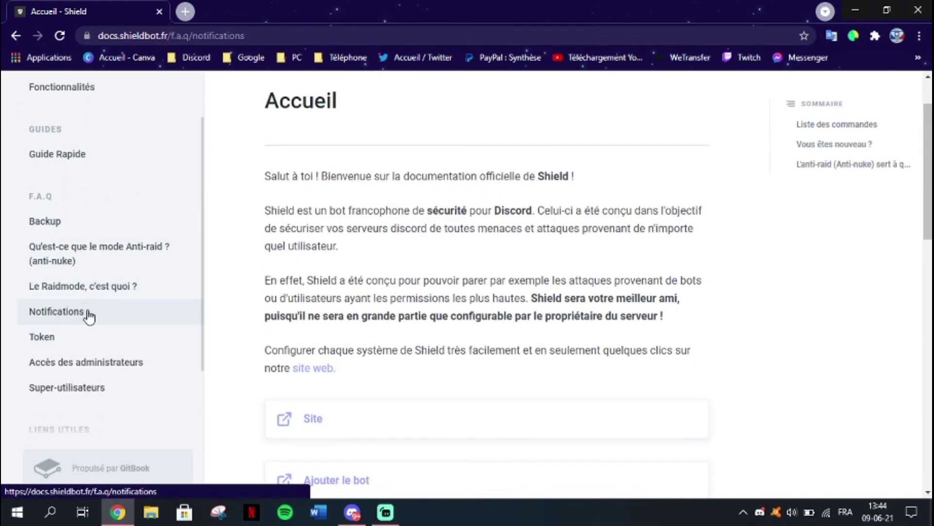
scroll(292, 238, "down", 2)
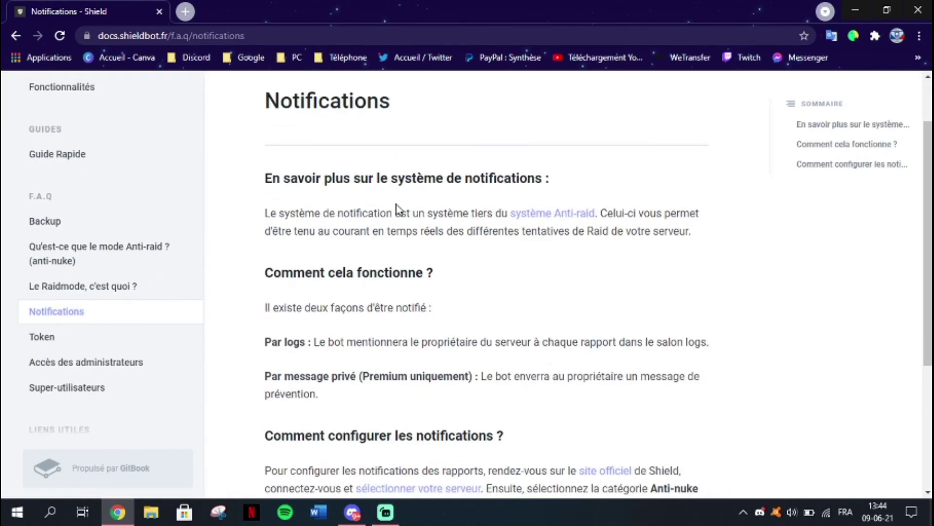
scroll(339, 299, "up", 1)
scroll(339, 300, "up", 1)
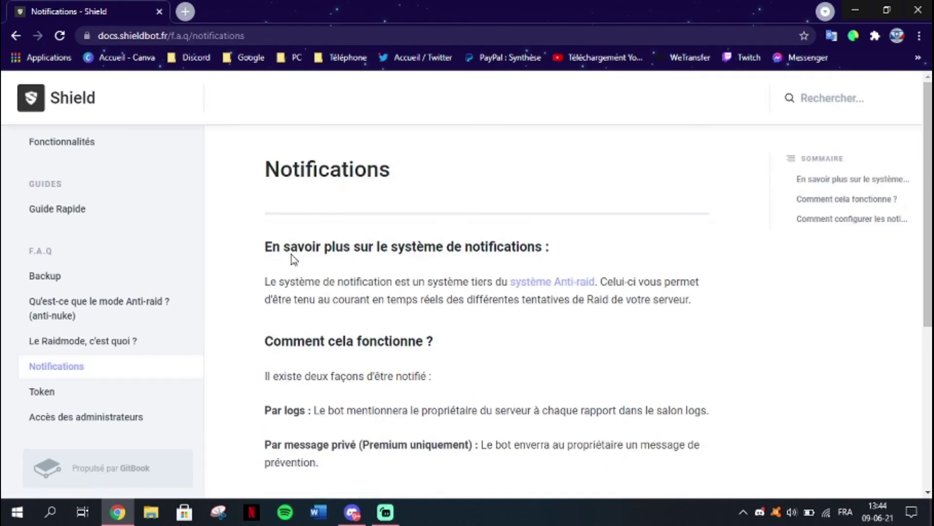
Return to the Shield home page from the Discord bookmarks and review the monthly and quarterly plans on its Premium page
left_click(196, 57)
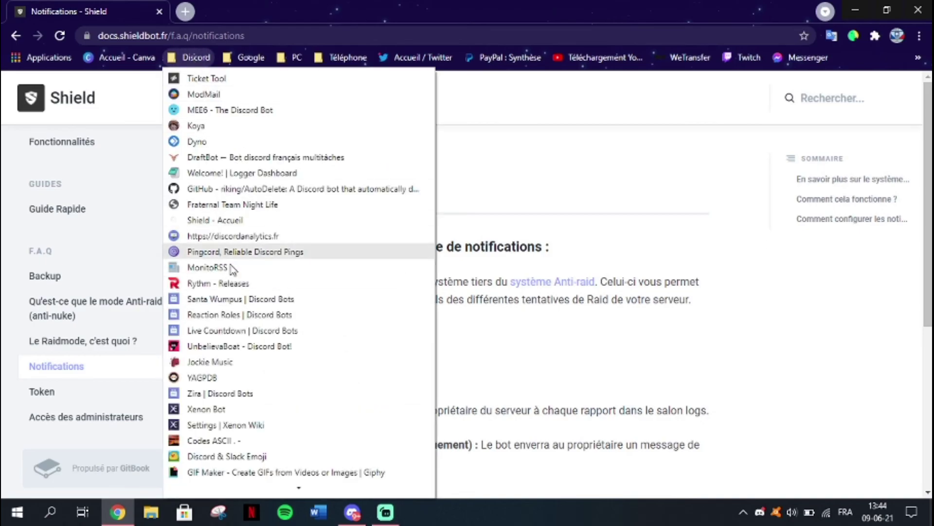
left_click(219, 219)
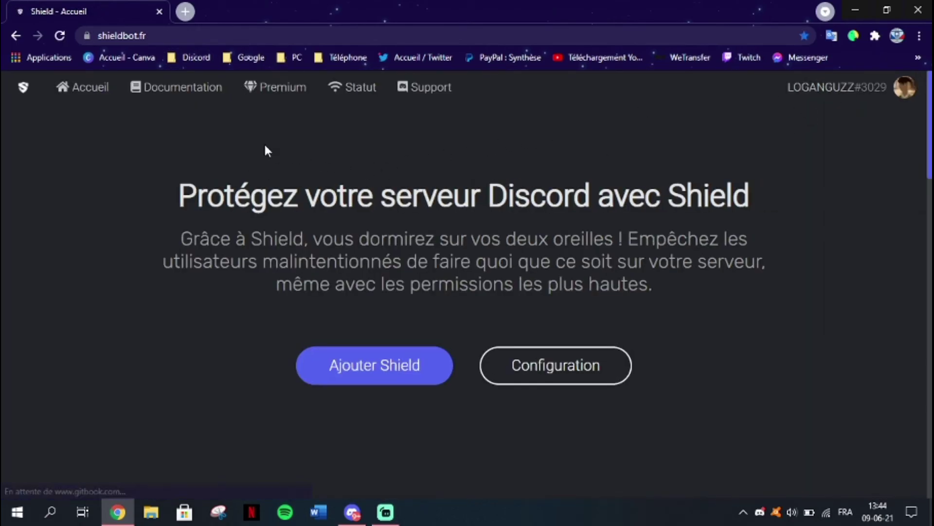
left_click(273, 96)
scroll(440, 217, "down", 1)
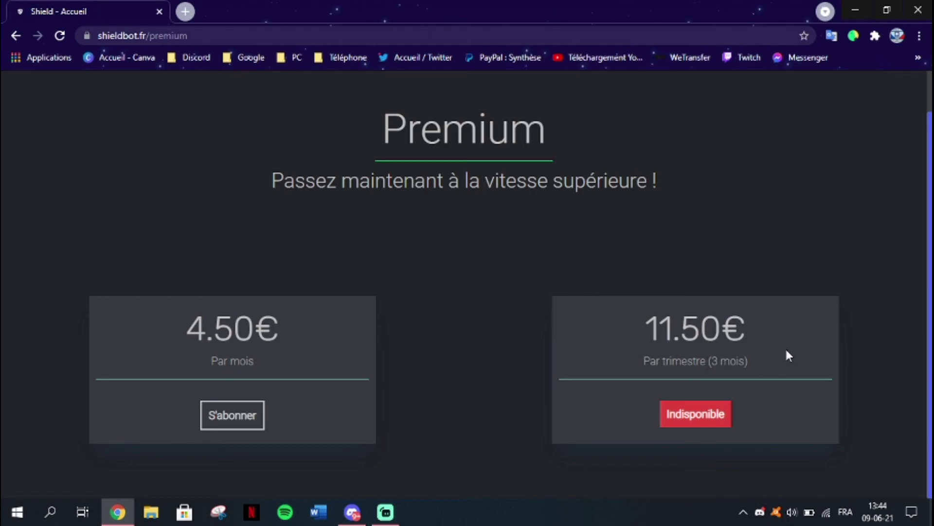
scroll(426, 207, "up", 1)
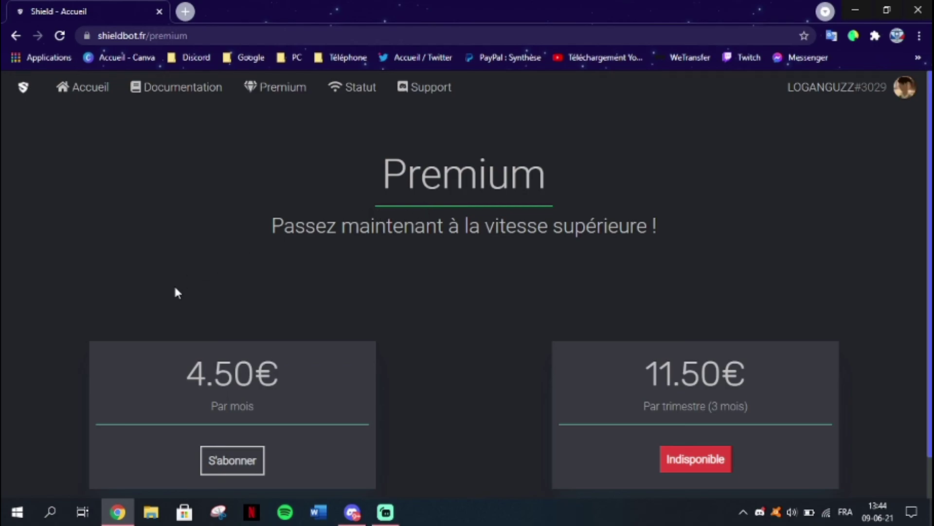
scroll(243, 287, "down", 1)
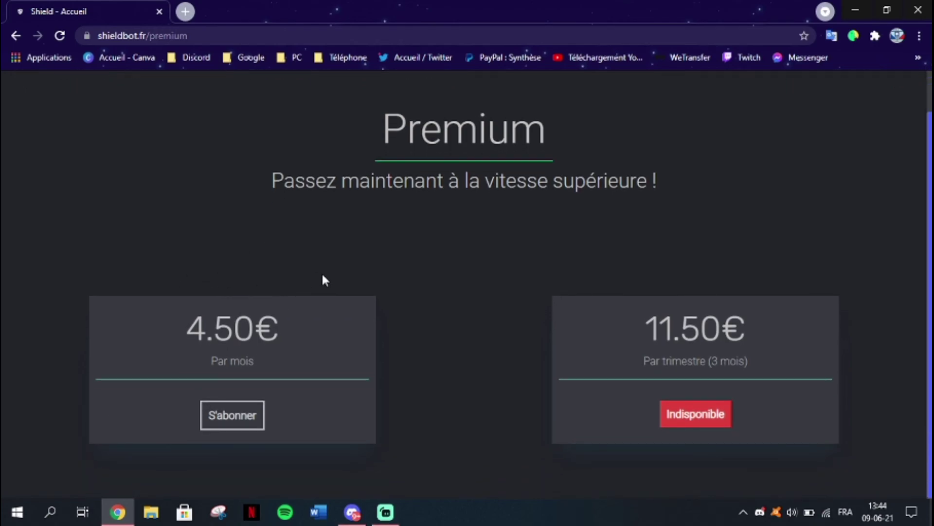
scroll(325, 281, "up", 1)
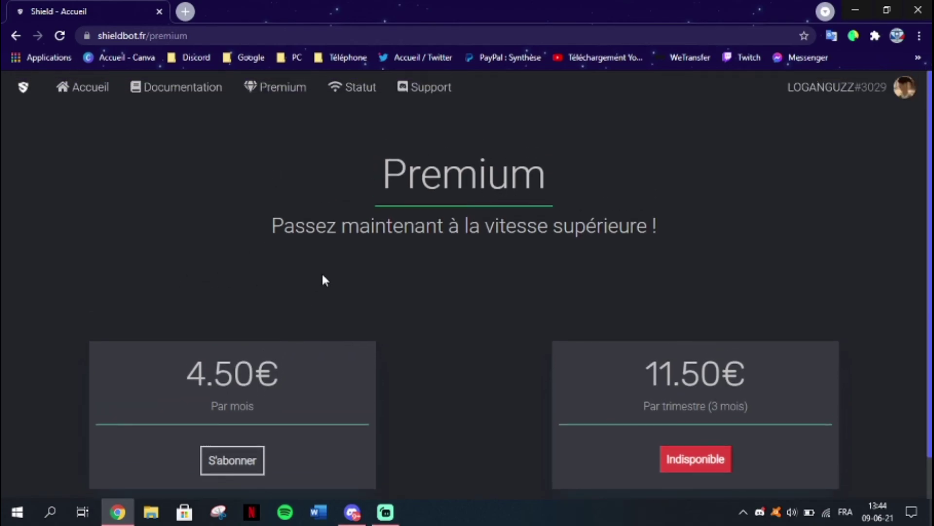